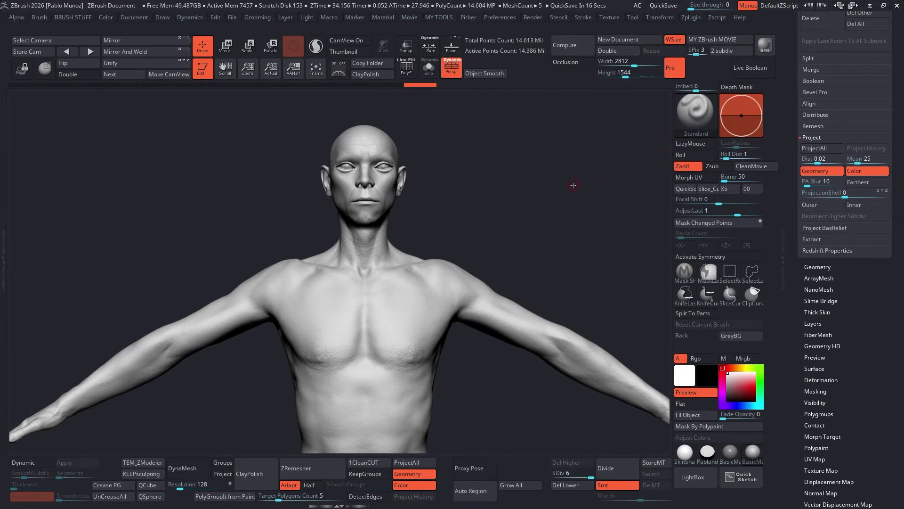
Step: Zoom out to frame the full base body in the viewport
scroll(518, 246, "down", 5)
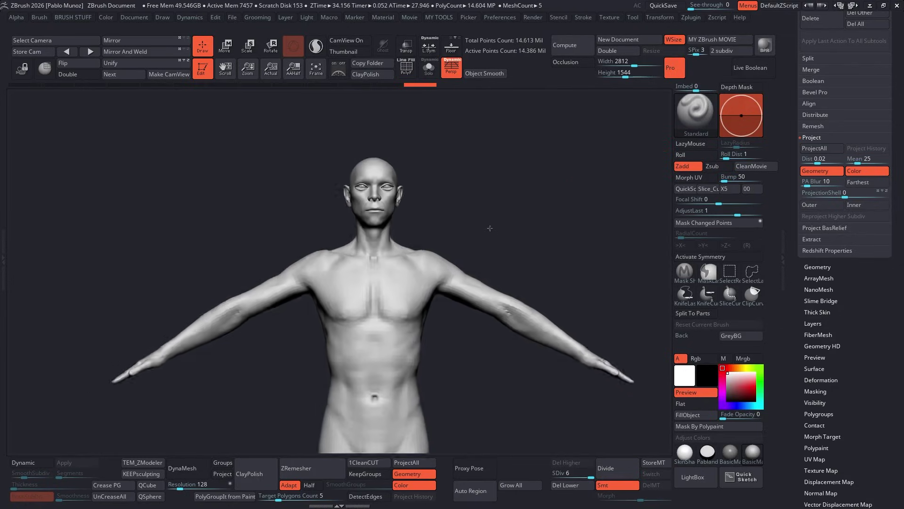
Step: Set the CC_Detail layer to about 0.416 strength and bake all layers into the body
left_click(815, 323)
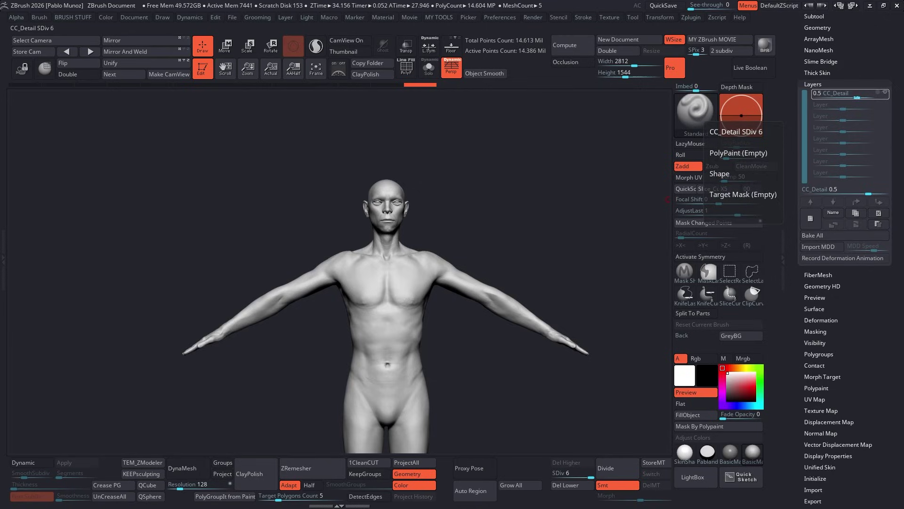
left_click_drag(559, 184, 506, 212)
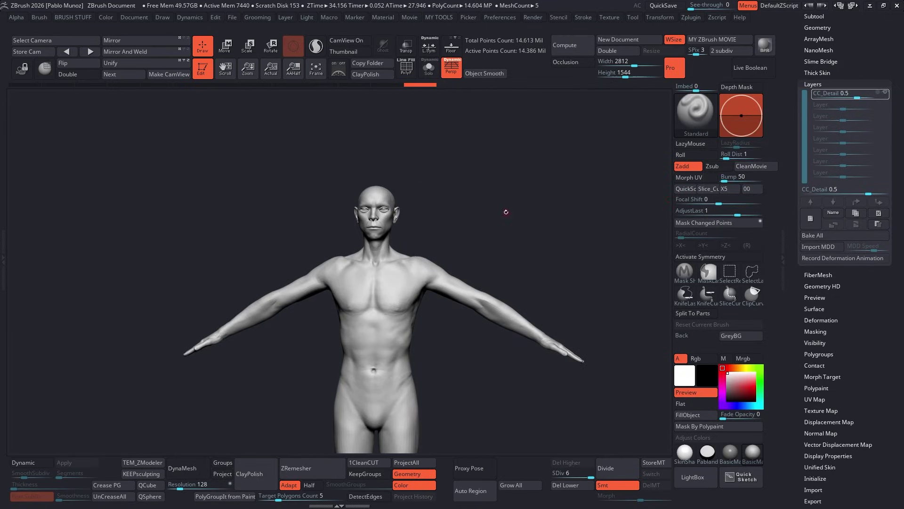
left_click_drag(451, 227, 448, 228)
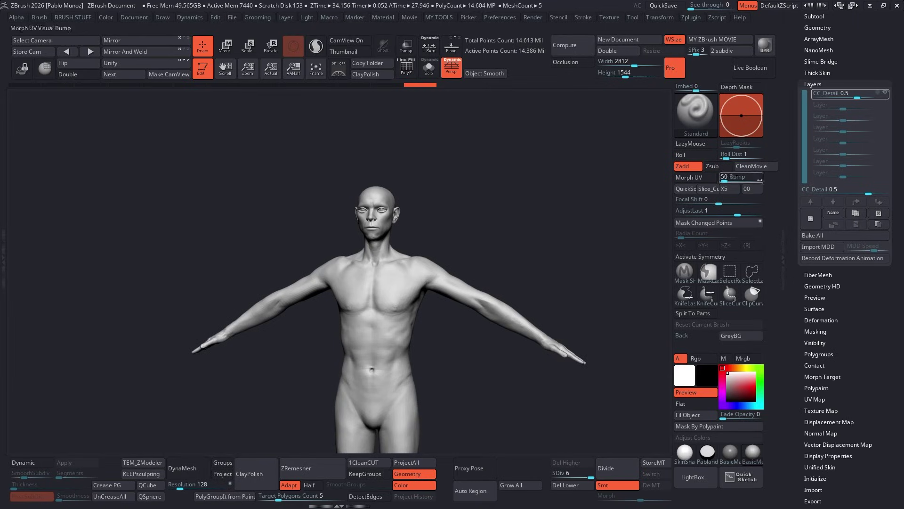
left_click_drag(452, 231, 445, 257, "alt")
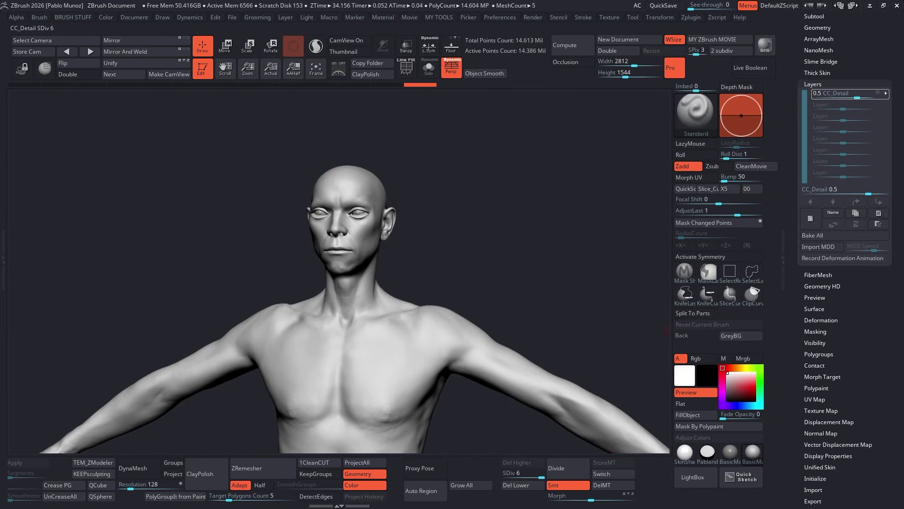
mouse_move(886, 93)
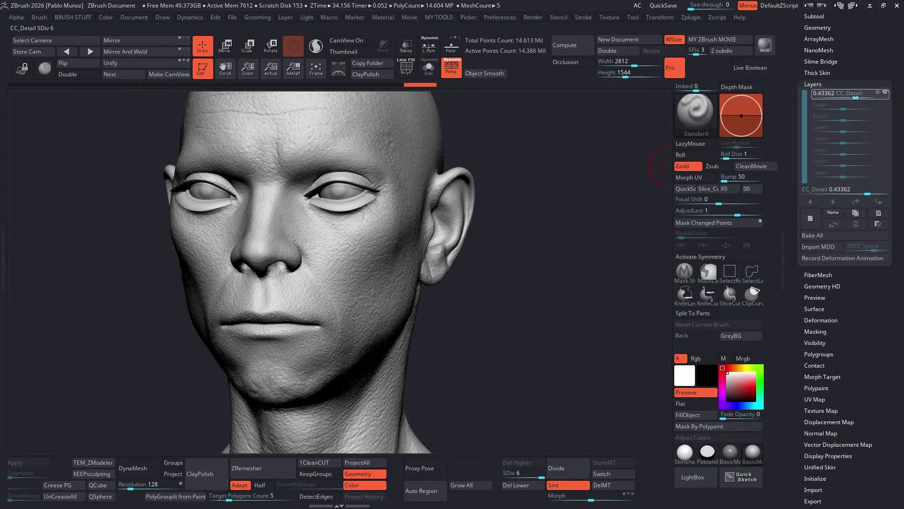
left_click_drag(601, 245, 668, 234)
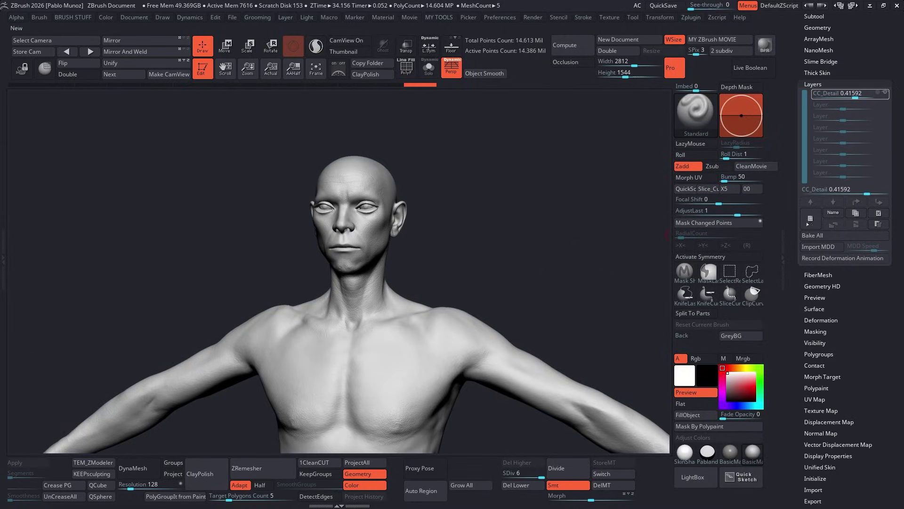
left_click(850, 236)
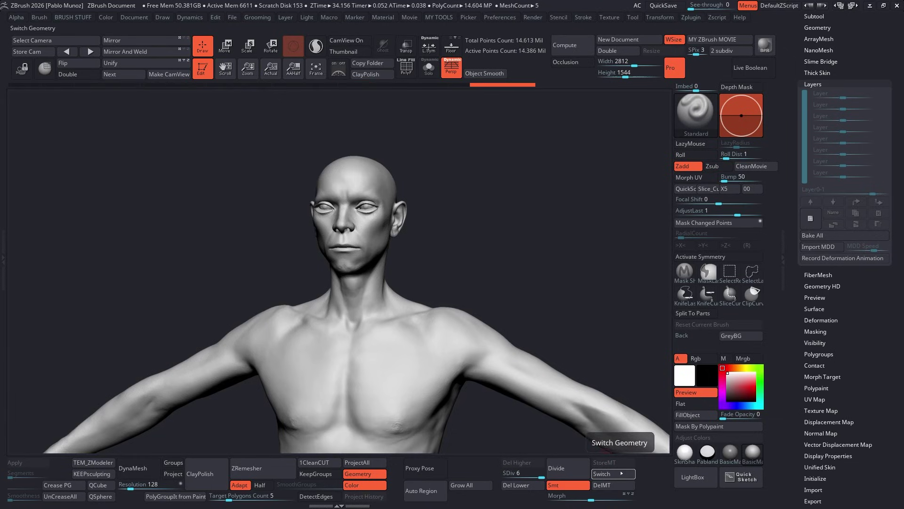
Step: Switch to the Morph brush and inspect the head from the front, back and ear side
key("space")
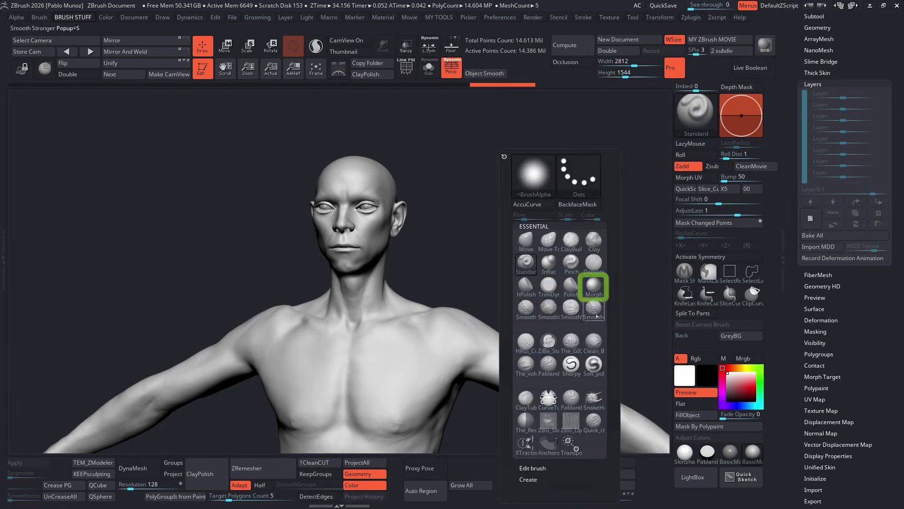
left_click(594, 285)
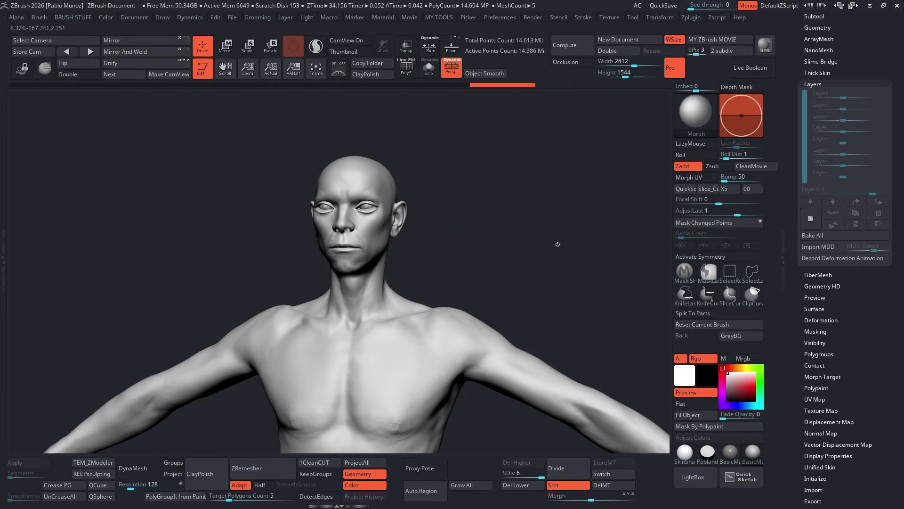
right_click_drag(384, 234, 387, 277, "ctrl")
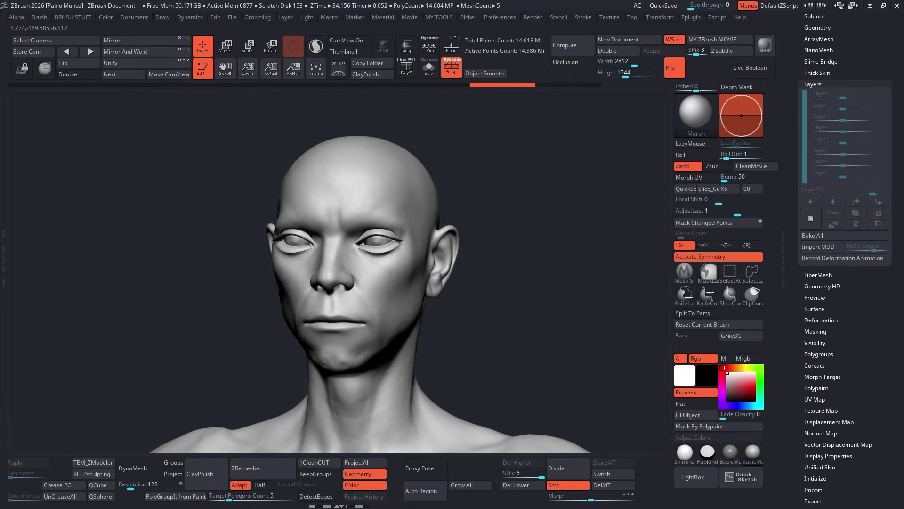
right_click_drag(410, 216, 407, 323)
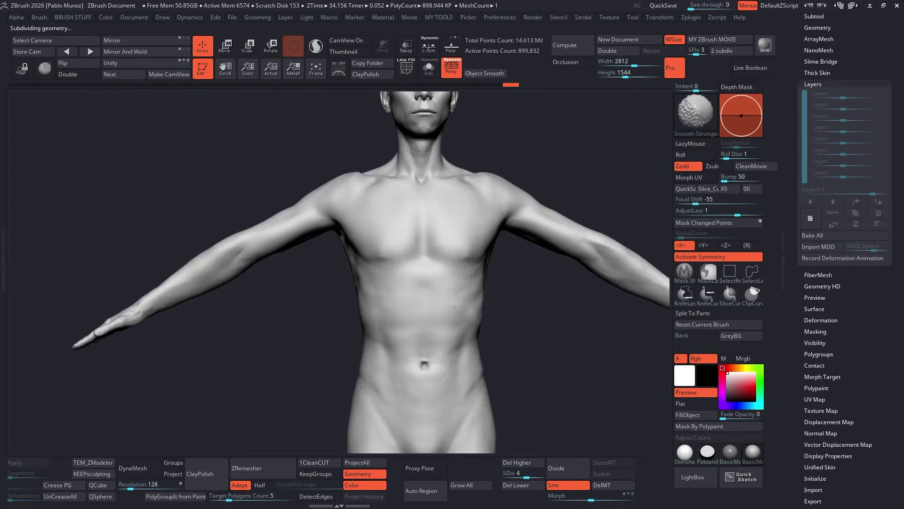
key("b")
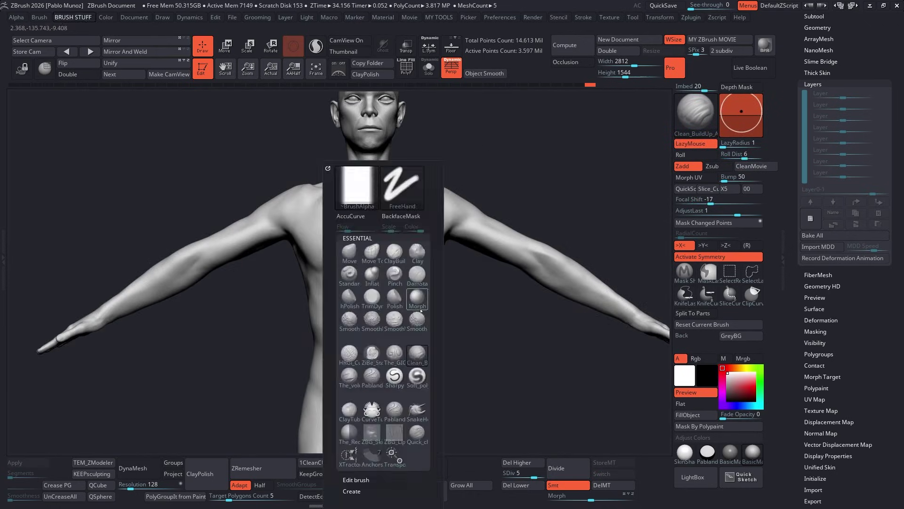
Step: Subdivide the body up to SDiv 6 and sculpt skin folds along the torso's sides
left_click(418, 300)
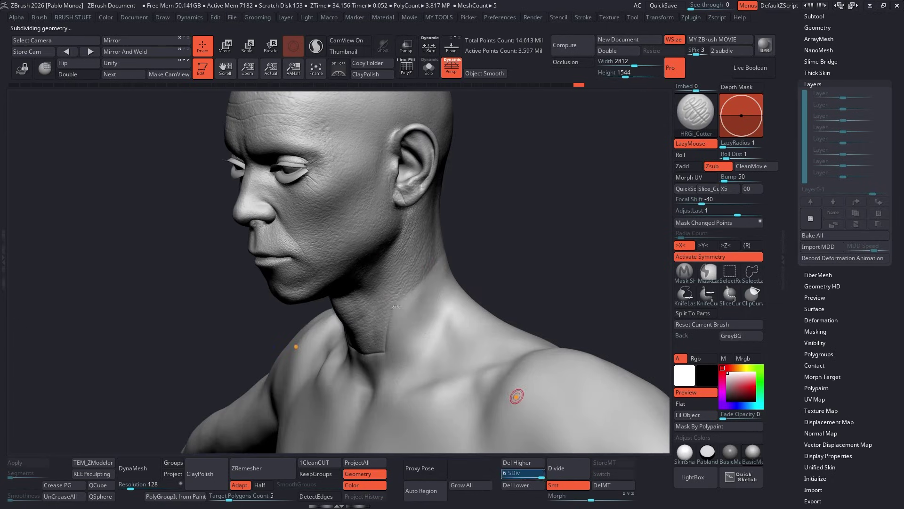
key("ctrl+d")
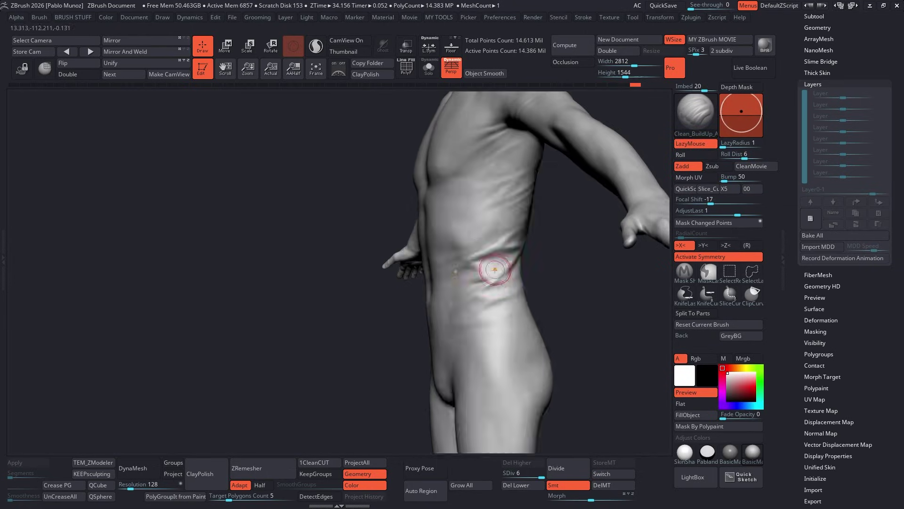
key("1")
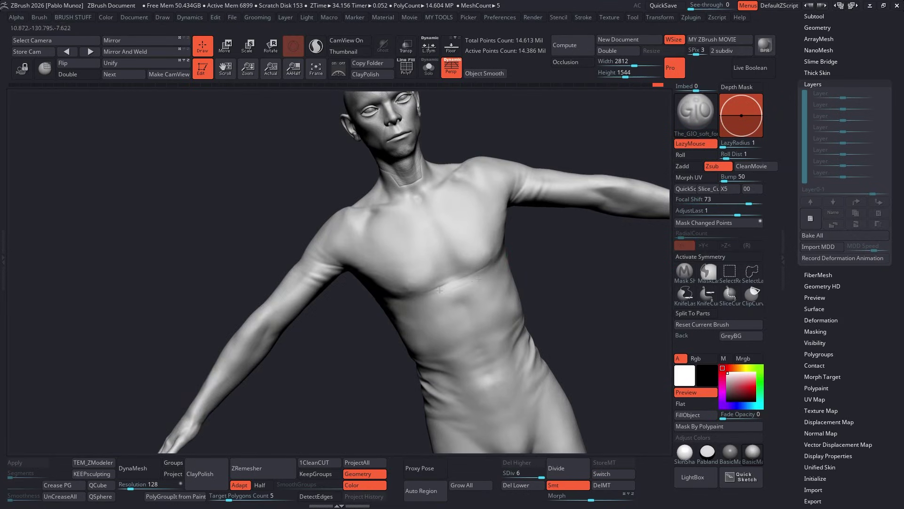
Step: Build up the lower pectoral line with Clean_BuildUp_A and smooth the chest surface
key("b")
key("s")
key("t")
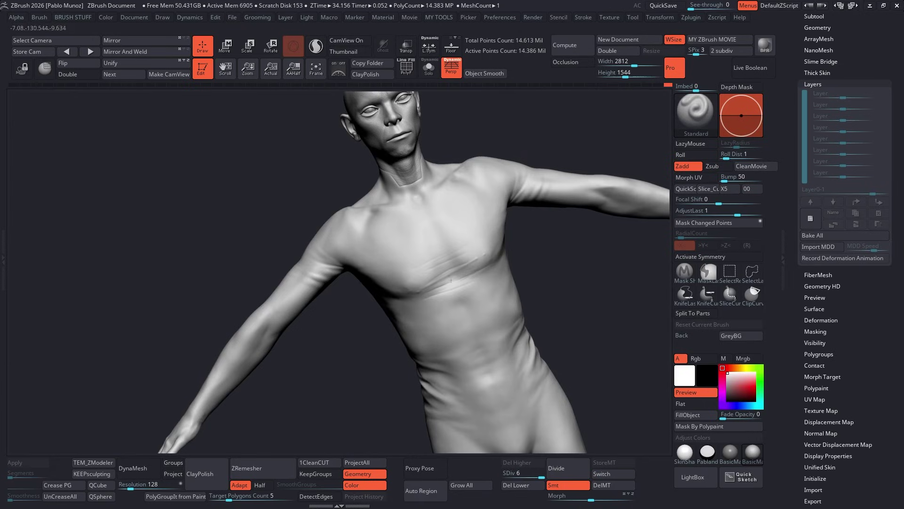
key("b")
left_click(456, 262)
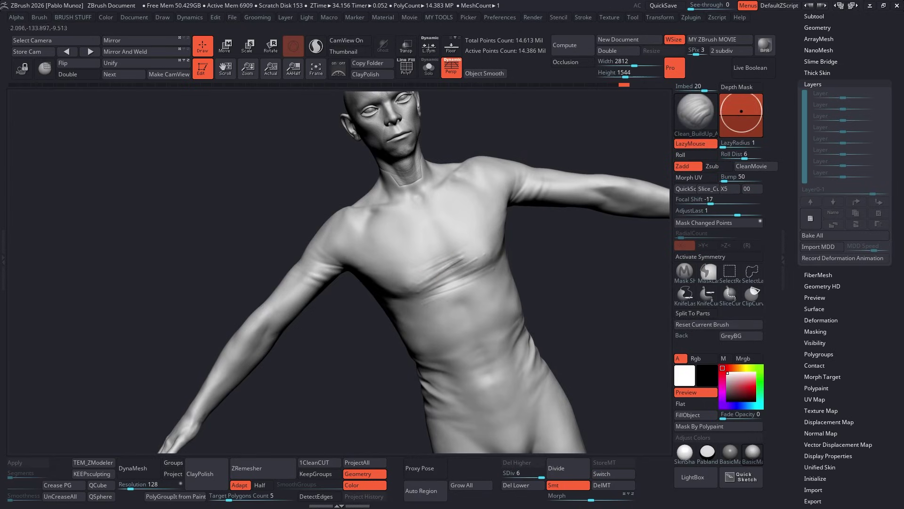
mouse_move(490, 247)
left_mouse_down()
mouse_move(404, 291)
mouse_move(440, 259)
left_mouse_up()
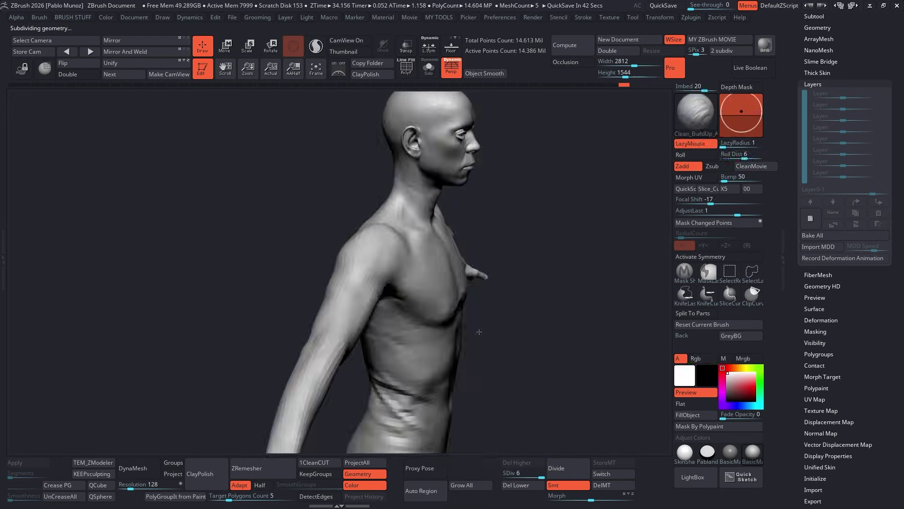
left_click_drag(566, 198, 415, 311)
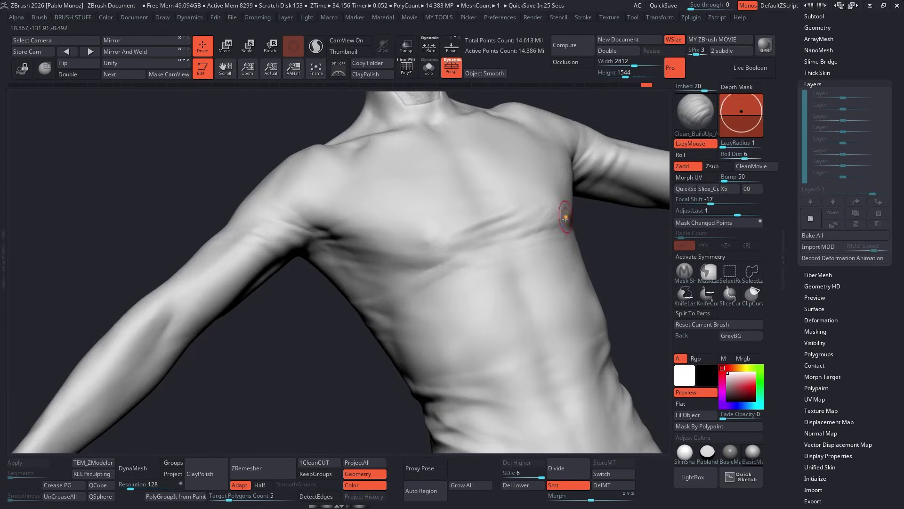
left_click_drag(444, 242, 532, 237, "shift")
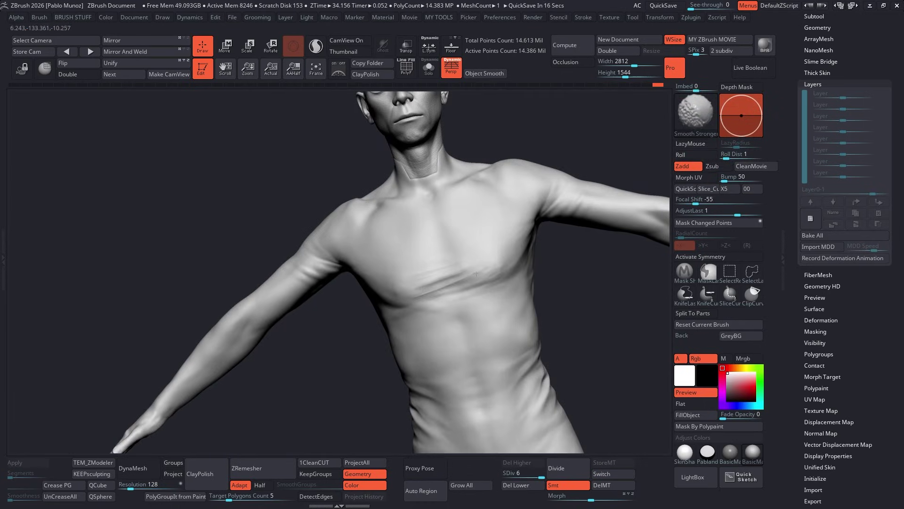
Step: Smooth the left arm and torso, refining detail with the Standard and DamStandard brushes
key("b")
left_click(438, 276)
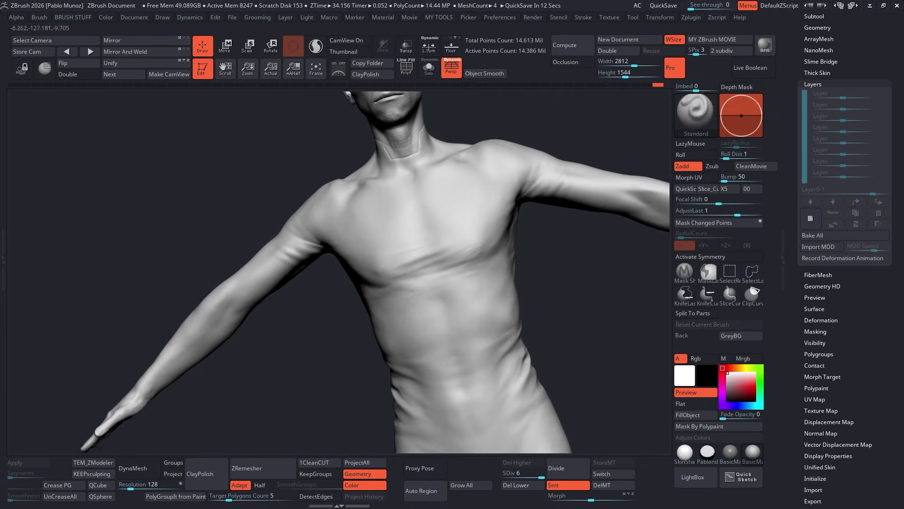
left_click_drag(401, 309, 188, 348, "shift")
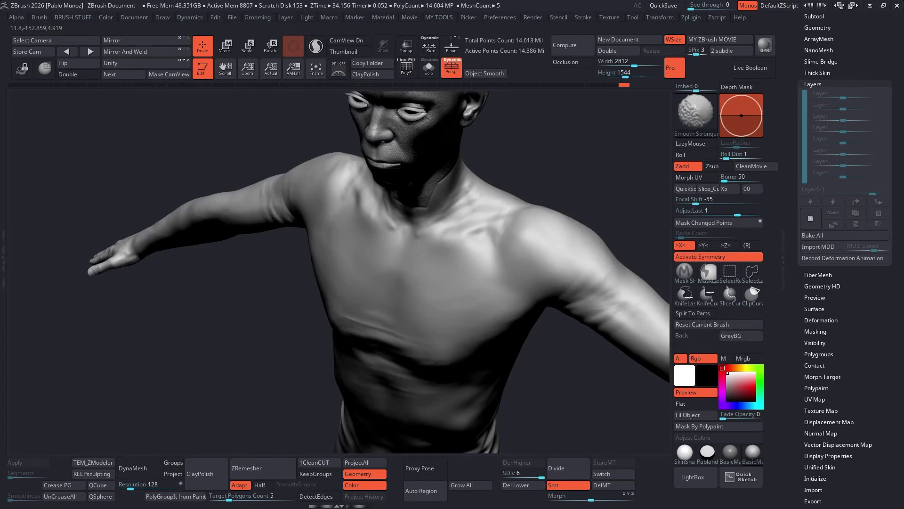
key("b")
left_click(461, 241)
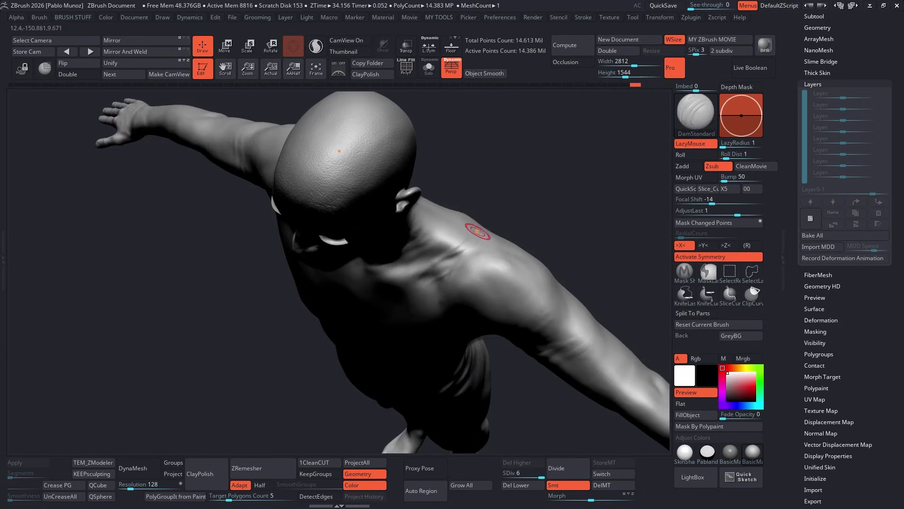
key("b")
key("shift")
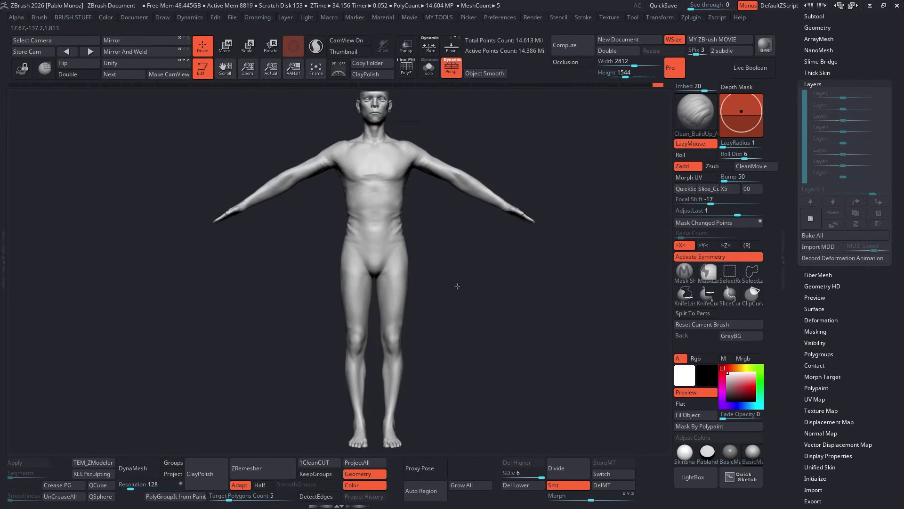
Step: Raise the subdivision level and mask a band across both thighs and knees, checking side and back
left_click_drag(457, 286, 499, 307)
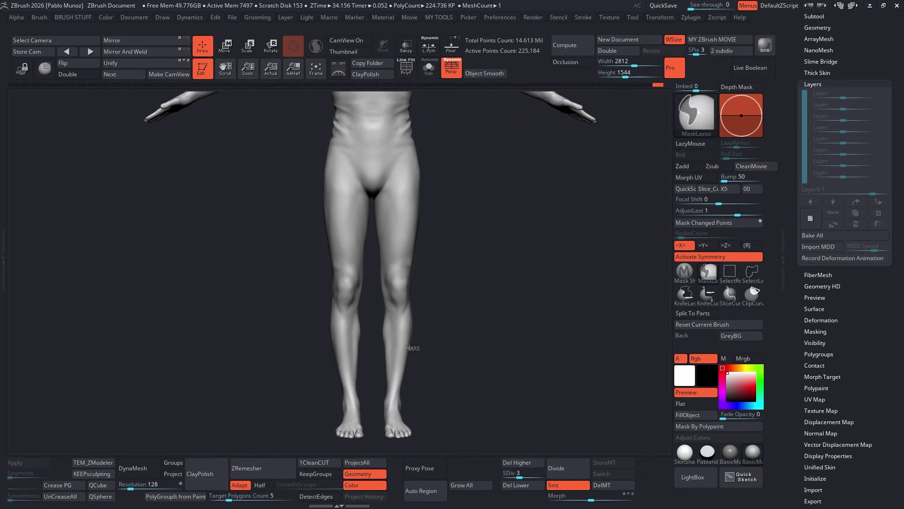
key("ctrl+d")
key("ctrl+d")
left_click_drag(417, 349, 328, 240, "ctrl")
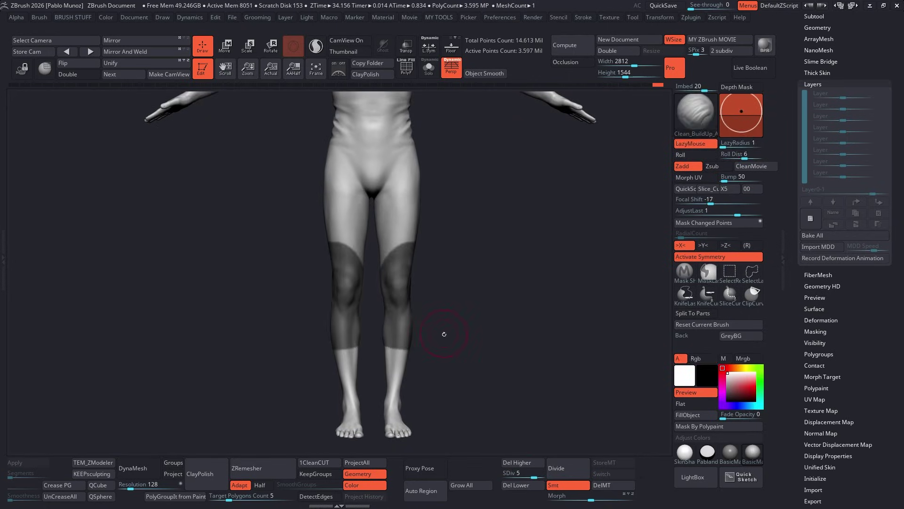
left_click_drag(542, 263, 464, 255, "shift")
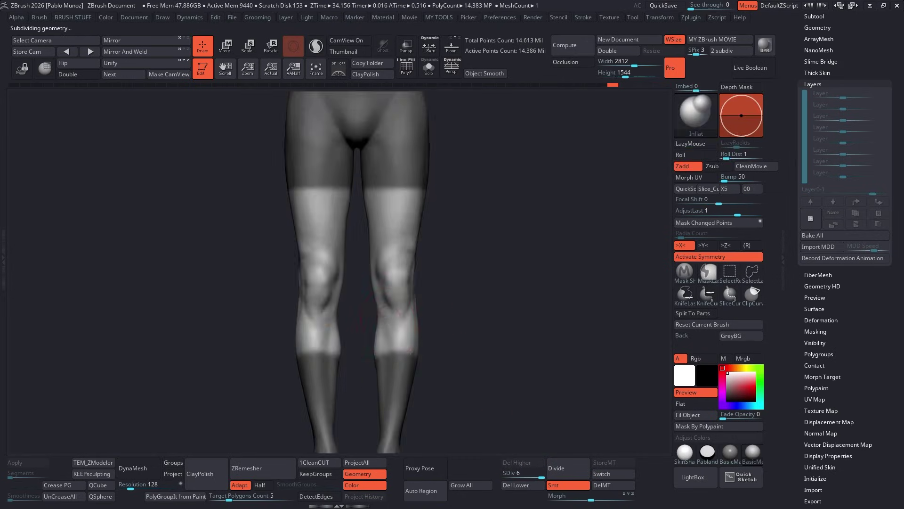
mouse_move(523, 330)
left_mouse_down()
mouse_move(499, 334)
mouse_move(486, 304)
left_mouse_up()
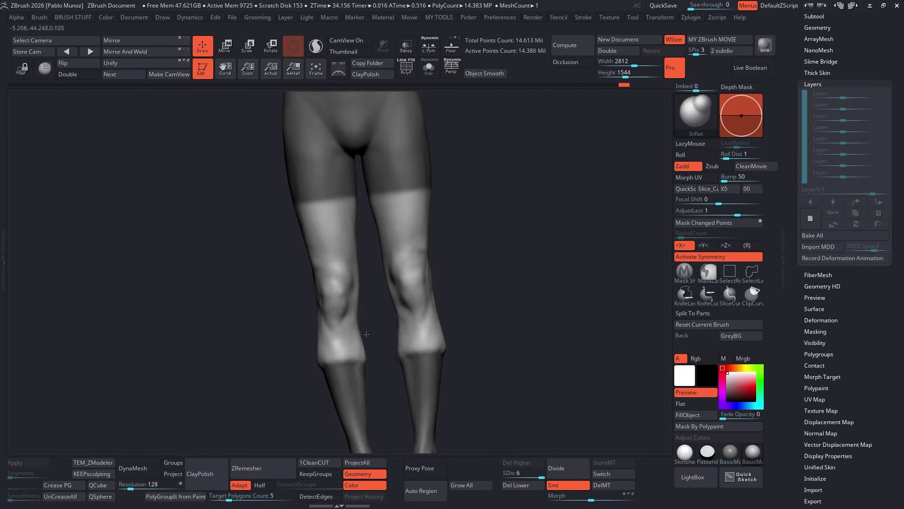
key("b")
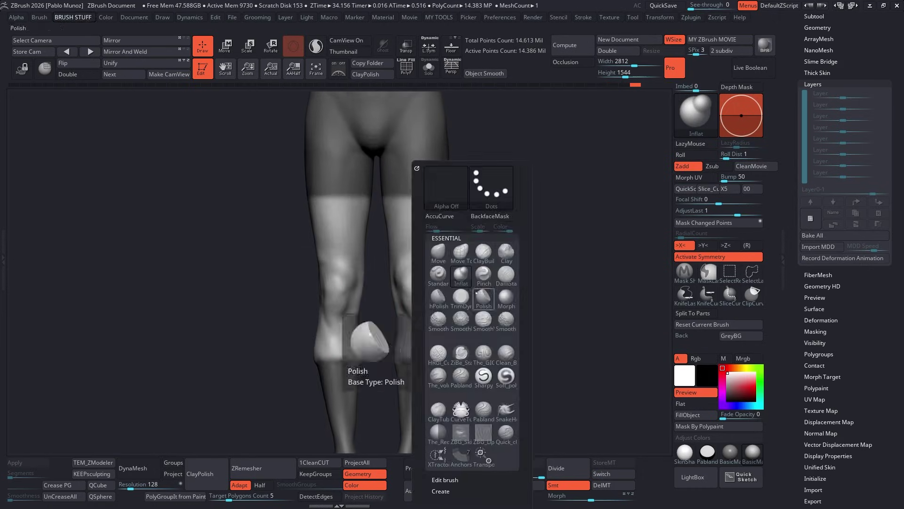
key("s")
key("t")
key("space")
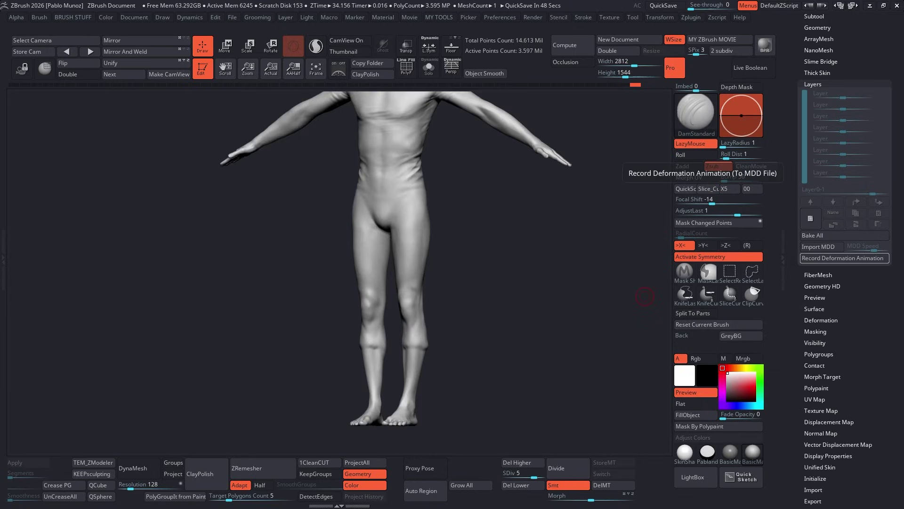
Step: Carve folds under the buttocks and behind the knees with The_GIO_soft_fold, X symmetry off, at SDiv 6
key("b")
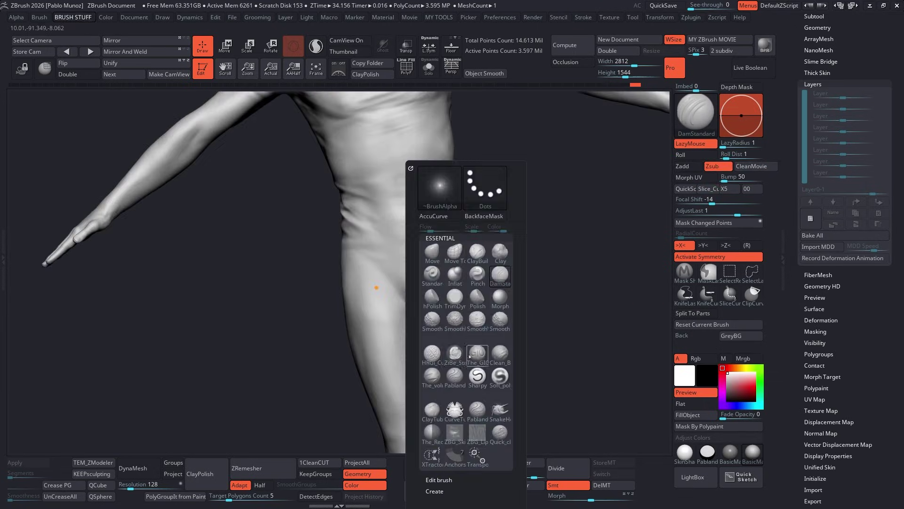
left_click(436, 308)
right_click_drag(436, 307, 432, 295, "alt")
key("x")
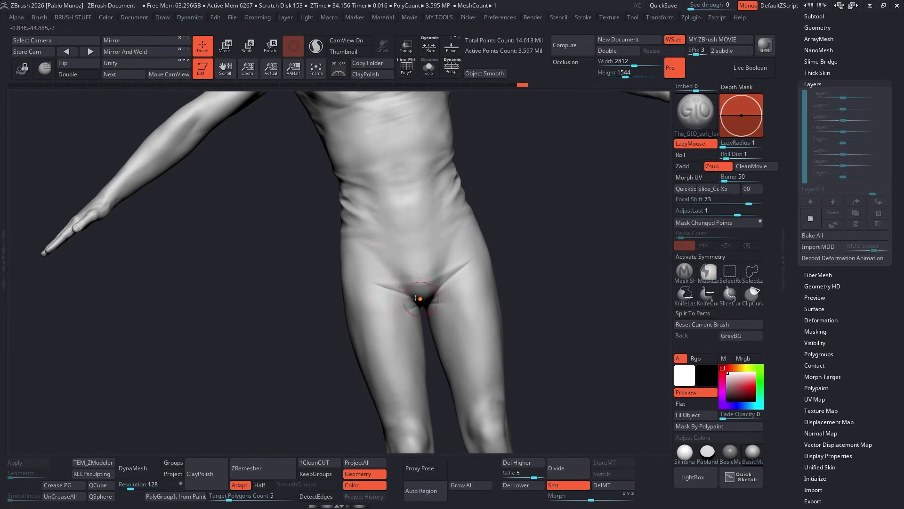
right_click_drag(371, 281, 458, 280)
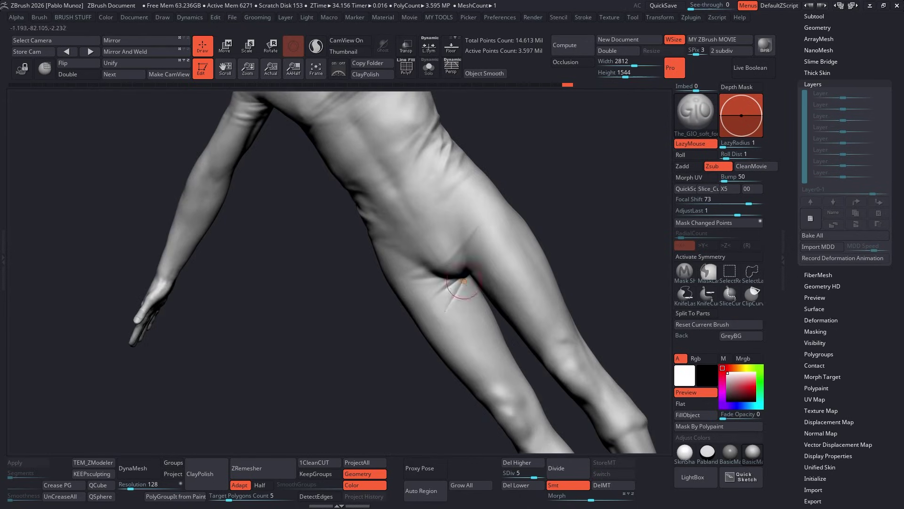
right_click_drag(436, 322, 419, 249)
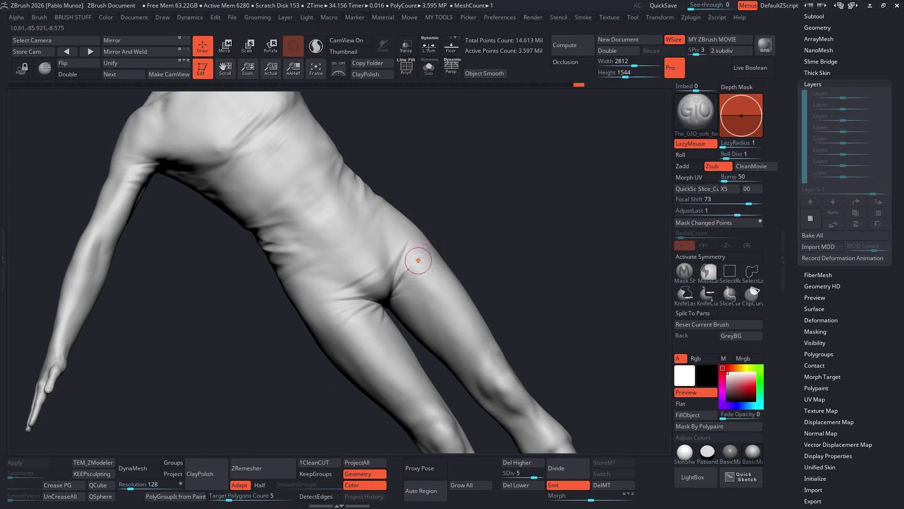
mouse_move(391, 299)
right_mouse_down("shift")
mouse_move(398, 276)
mouse_move(472, 292)
right_mouse_up("shift")
key("d")
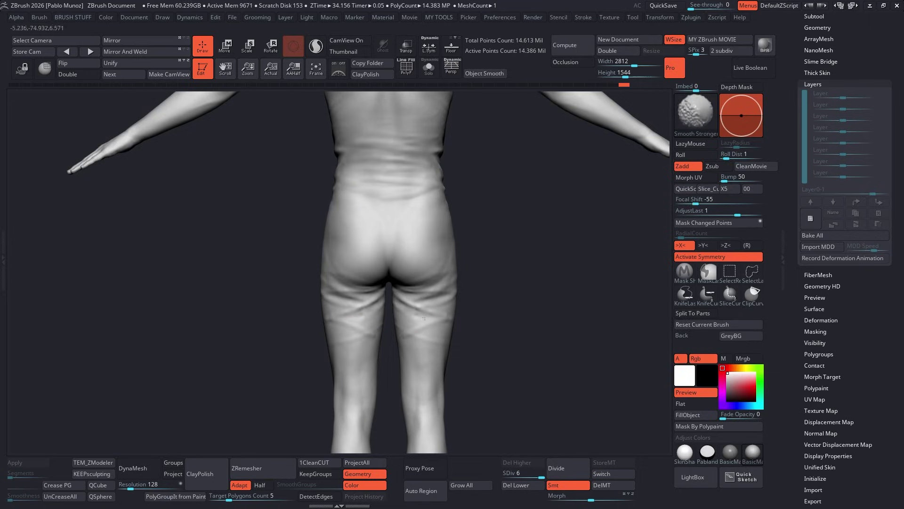
mouse_move(424, 319)
right_mouse_down()
mouse_move(472, 283)
mouse_move(486, 295)
mouse_move(410, 287)
mouse_move(407, 301)
mouse_move(380, 321)
mouse_move(442, 301)
mouse_move(490, 266)
mouse_move(452, 254)
mouse_move(415, 226)
mouse_move(372, 264)
mouse_move(399, 233)
mouse_move(471, 235)
mouse_move(448, 273)
right_mouse_up()
Step: Pick a soft sculpting brush and orbit the full figure to review the legs and chest
key("b")
left_click(484, 182)
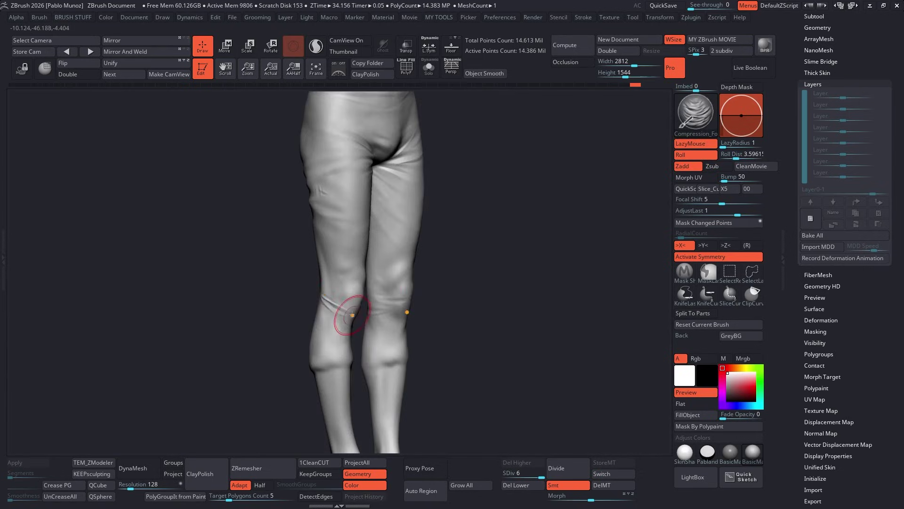
mouse_move(353, 315)
right_mouse_down()
mouse_move(434, 292)
mouse_move(303, 388)
mouse_move(312, 309)
mouse_move(344, 314)
right_mouse_up()
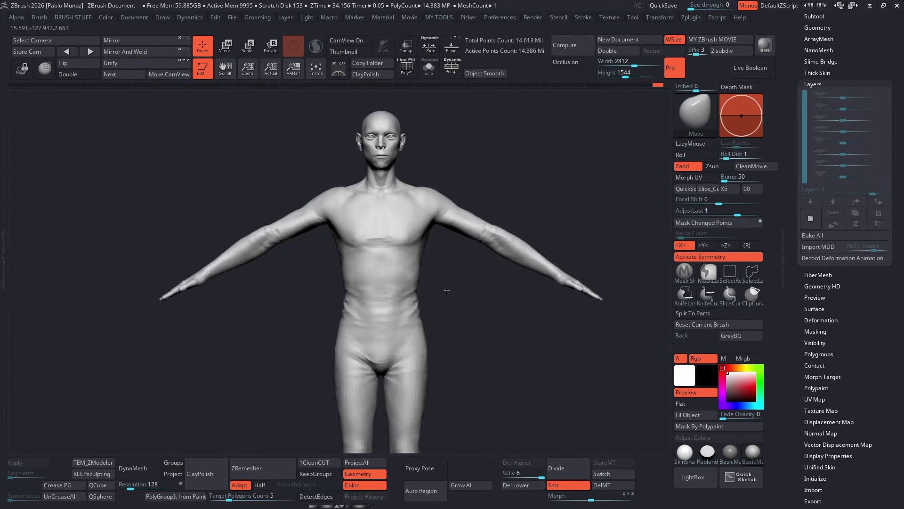
mouse_move(424, 283)
right_mouse_down()
mouse_move(483, 320)
mouse_move(525, 313)
right_mouse_up()
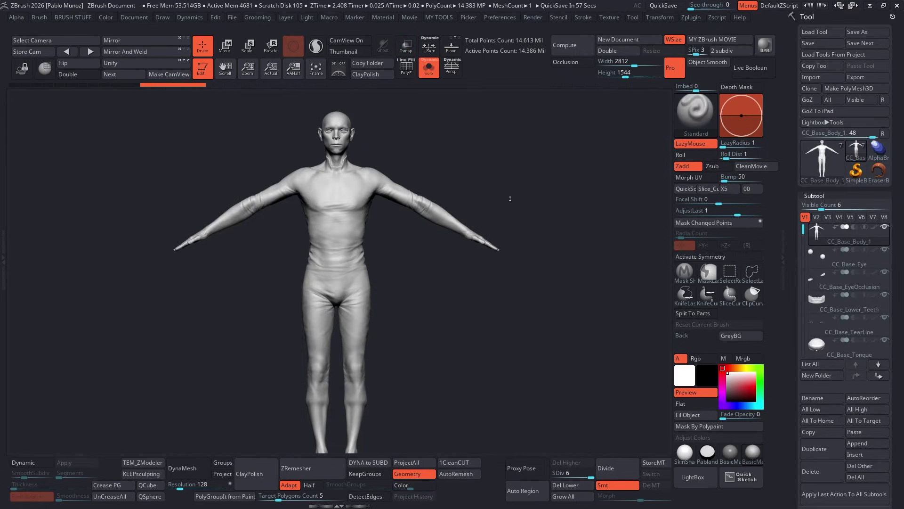
left_click_drag(396, 184, 371, 196)
Step: Load the CC_Base_Body bodysuit tool and make its suit subtool active
scroll(357, 196, "up", 5)
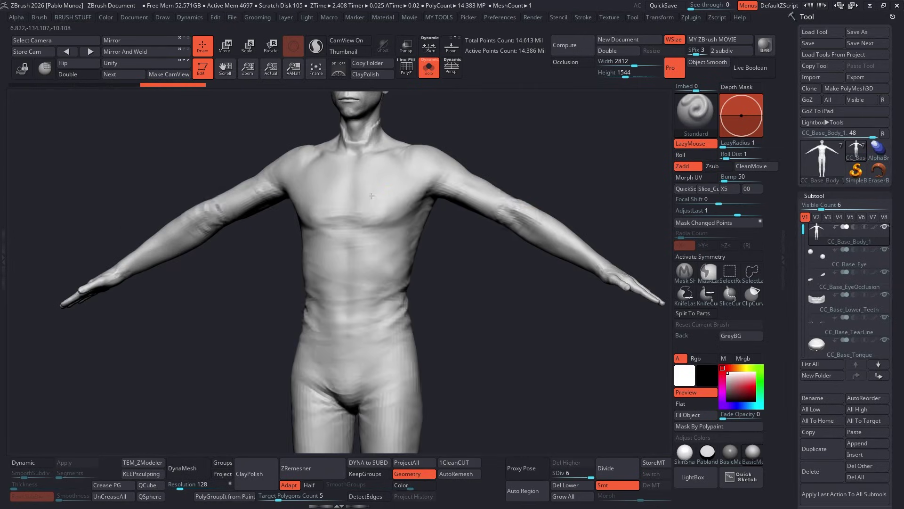
left_click(822, 160)
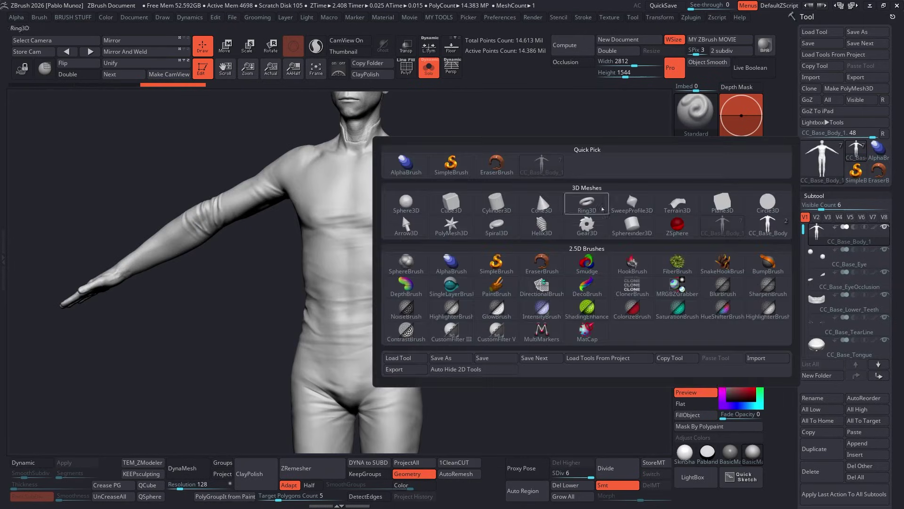
left_click(767, 221)
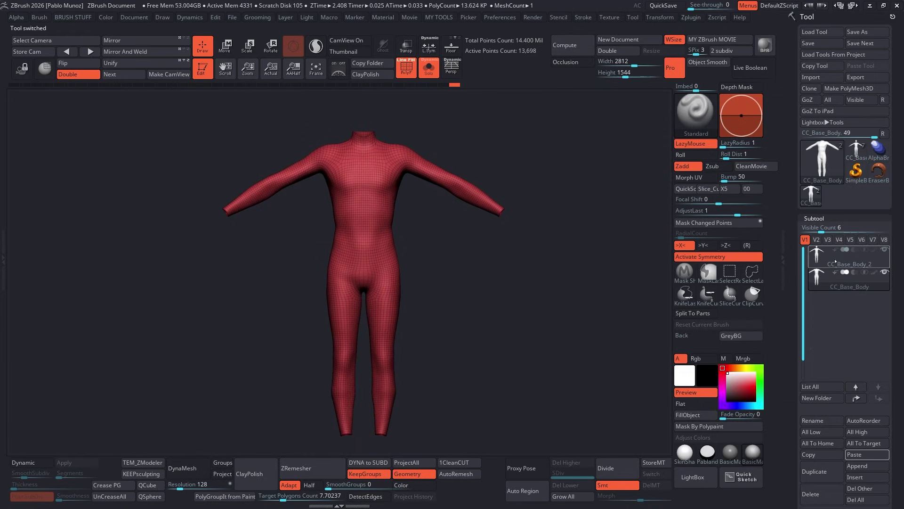
left_click(835, 262)
left_click(830, 278)
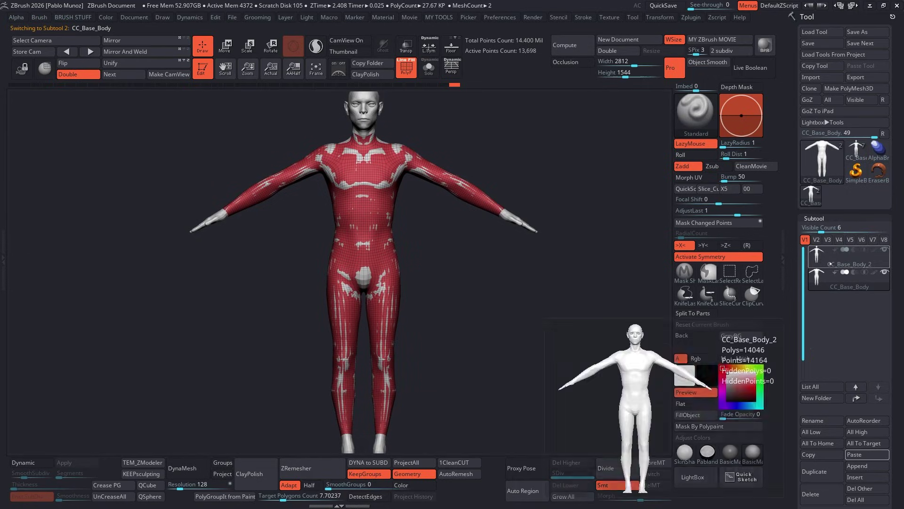
Step: Fill the suit subtool with yellow, then reset the main colour to white
left_click(692, 415)
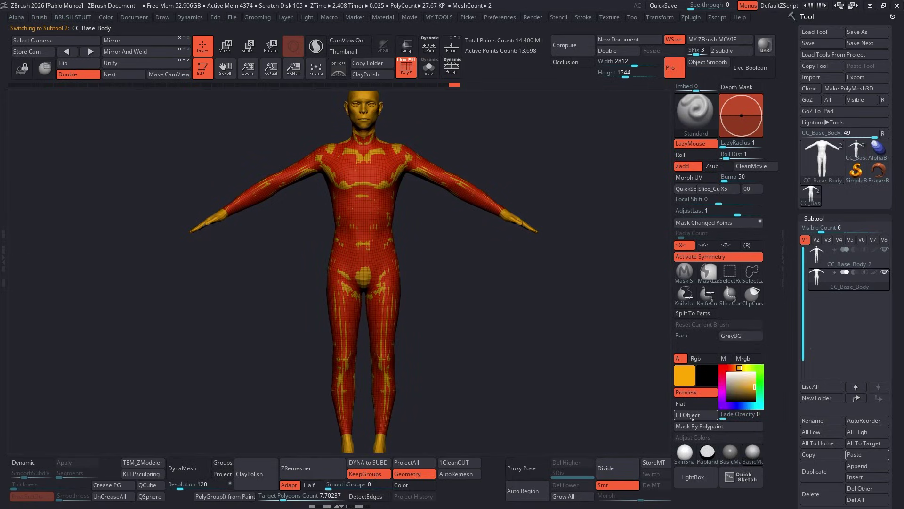
left_click(728, 373)
left_click_drag(518, 264, 495, 259)
key("m")
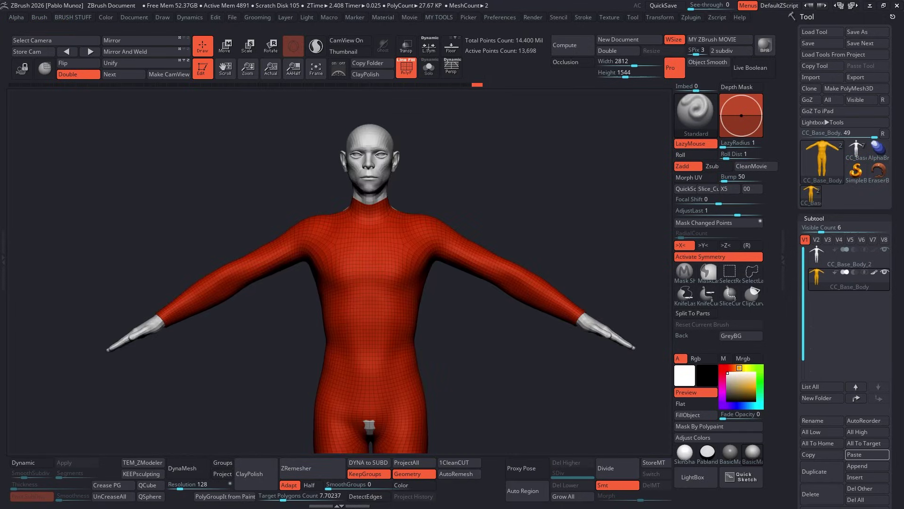
Step: Toggle the suit subtool's visibility to compare it with the body, then switch to Marvelous Designer
left_click(884, 272)
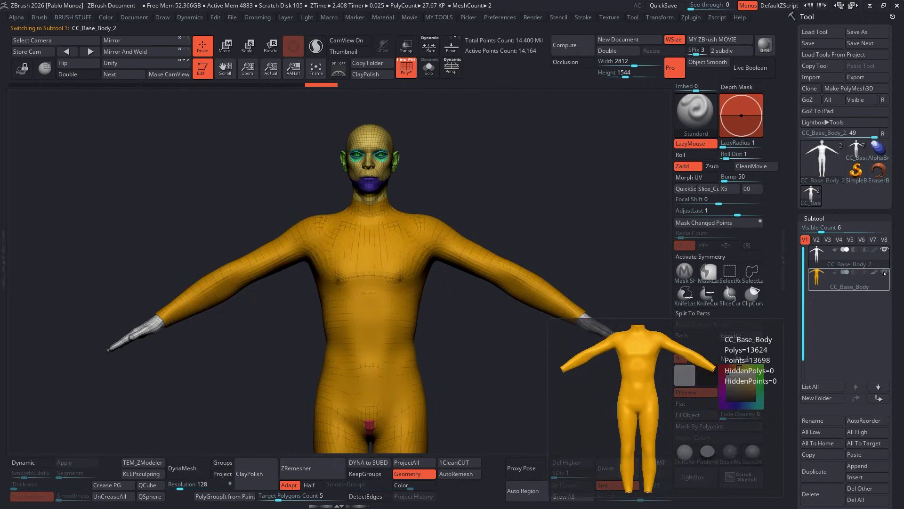
left_click(884, 272)
left_click(884, 272)
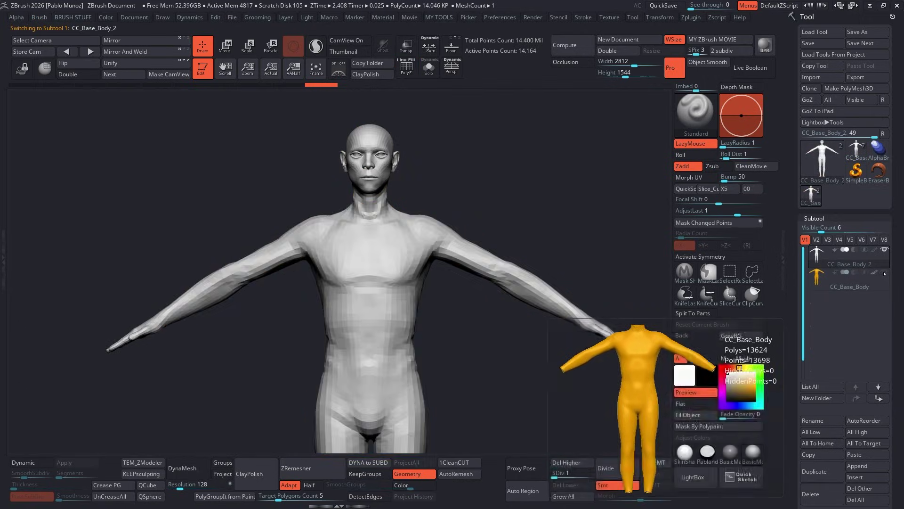
left_click(885, 272)
mouse_move(447, 222)
left_mouse_down("alt")
mouse_move(447, 233)
mouse_move(440, 222)
left_mouse_up("alt")
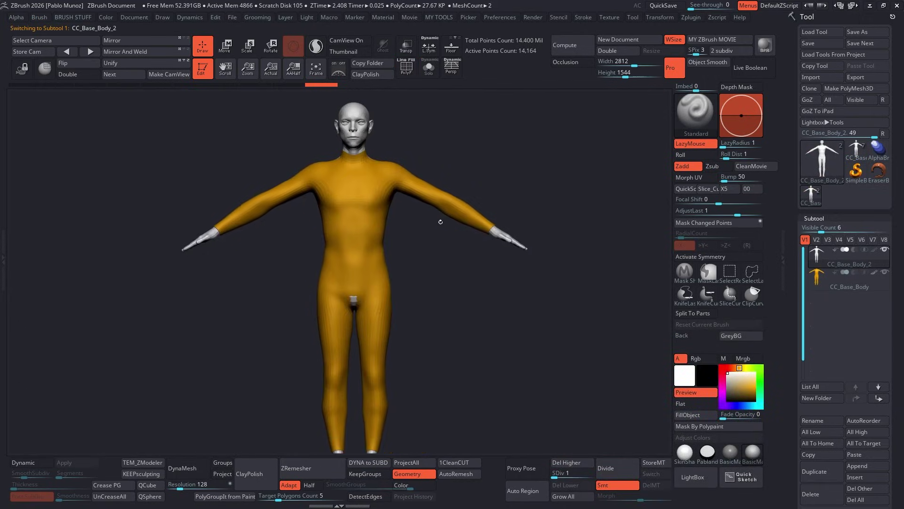
key("shift")
key("alt+Tab")
Step: Import the sculpted body OBJ into Marvelous Designer as the avatar
left_click(33, 12)
mouse_move(56, 90)
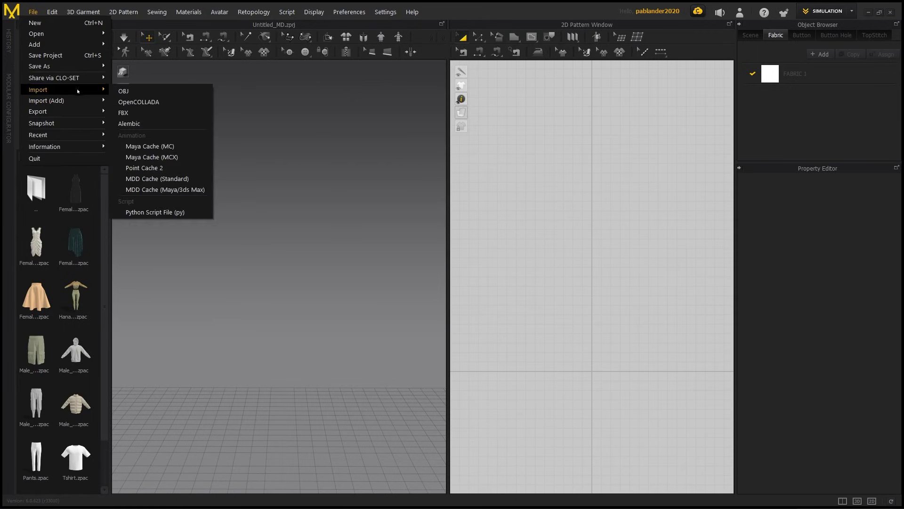
left_click(134, 92)
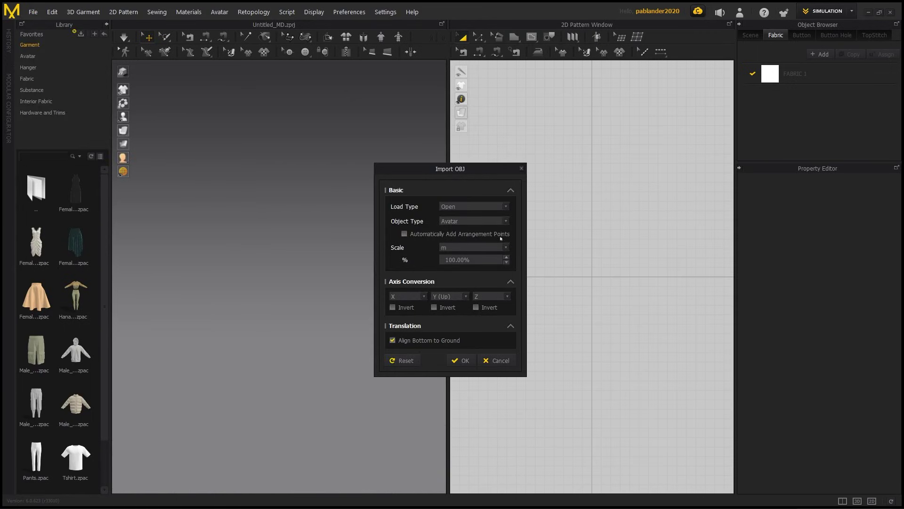
left_click(460, 360)
Step: Add the suit OBJ with Object Type Garment and select all its pattern pieces
left_click(33, 11)
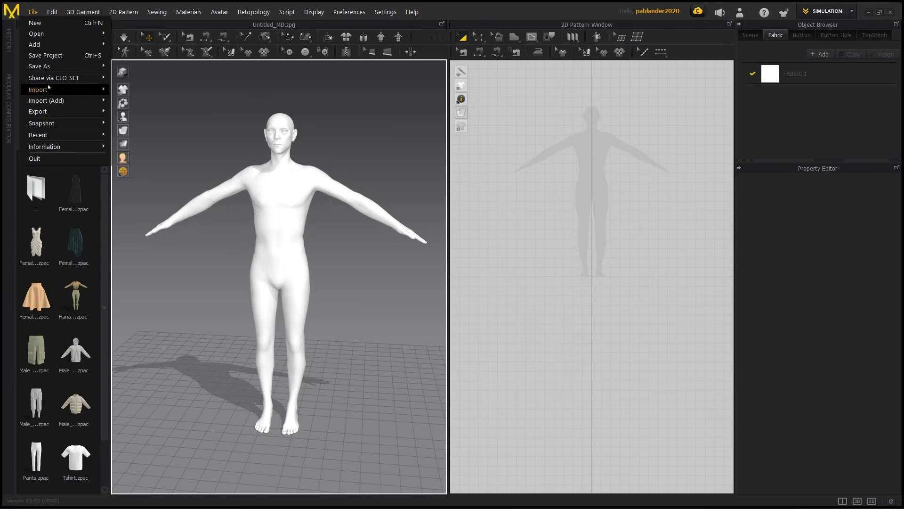
mouse_move(62, 100)
left_click(124, 102)
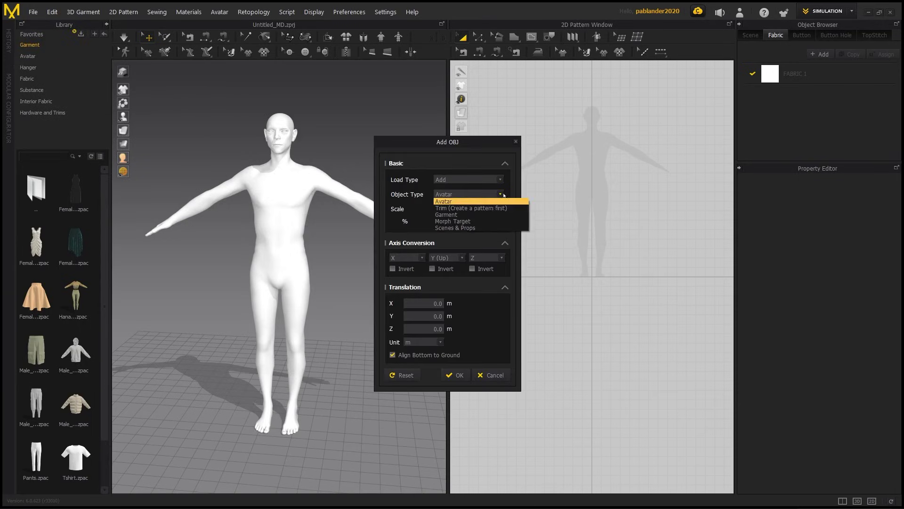
left_click(446, 214)
left_click(455, 386)
scroll(591, 277, "up", 5)
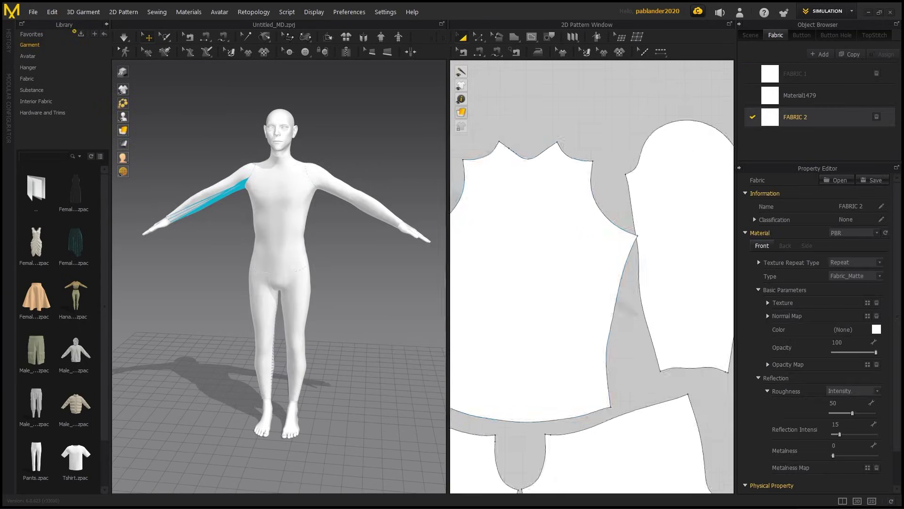
scroll(561, 243, "down", 5)
key("ctrl+a")
Step: Try sewing a sleeve cap to the bodice armhole, deleting and undoing the trial seam pairs
left_click(813, 119)
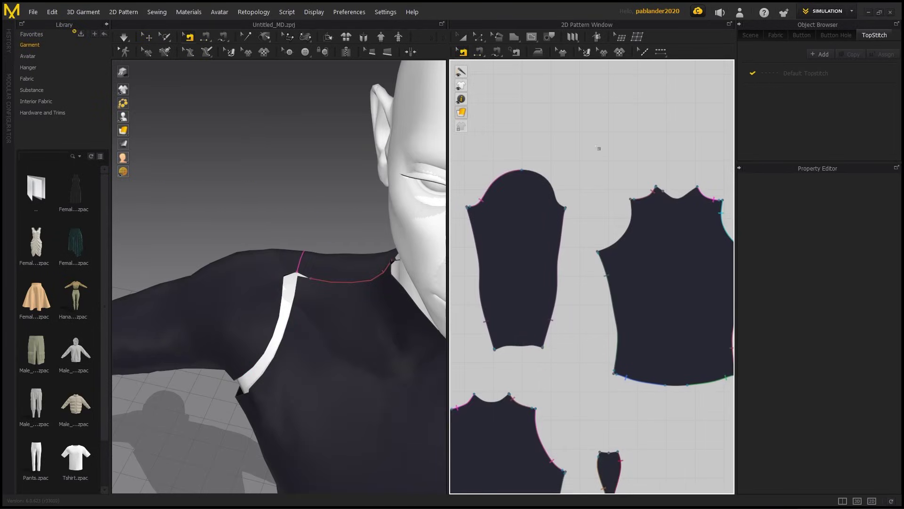
middle_click_drag(598, 149, 557, 175)
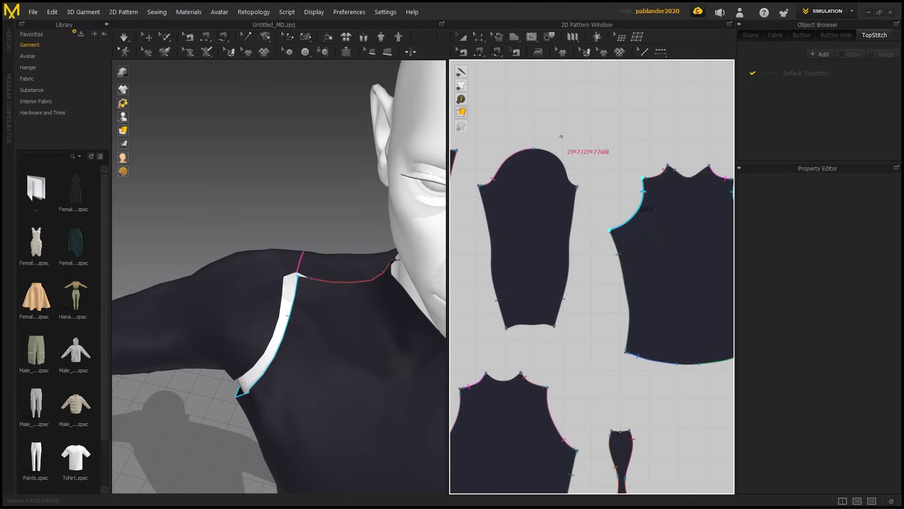
left_click(556, 180)
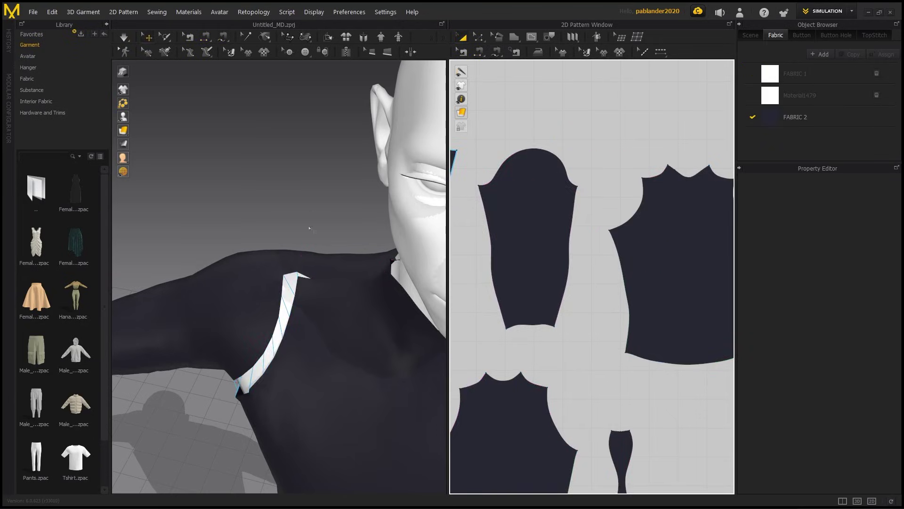
key("Delete")
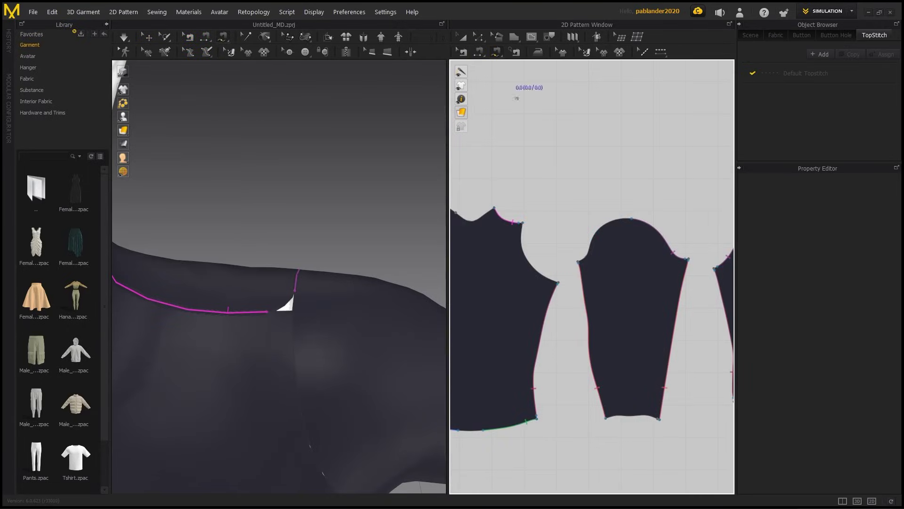
left_click(580, 266)
key("ctrl+z")
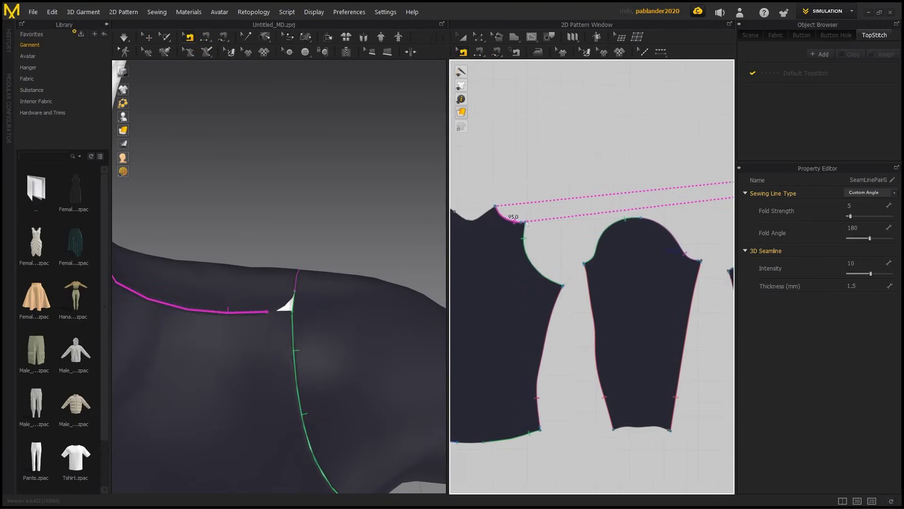
Step: Redo the sleeve-cap seam and select a pattern outline to view its properties
scroll(512, 302, "down", 3)
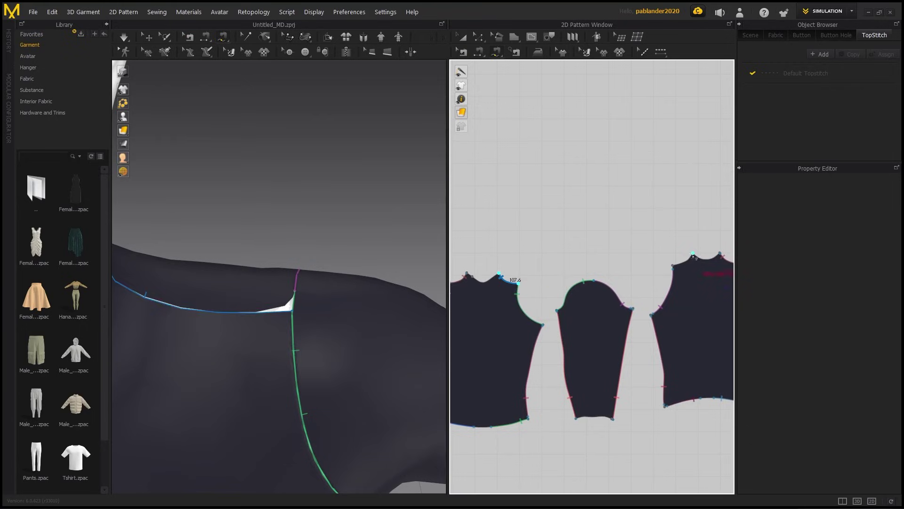
scroll(627, 299, "up", 5)
left_click(567, 250)
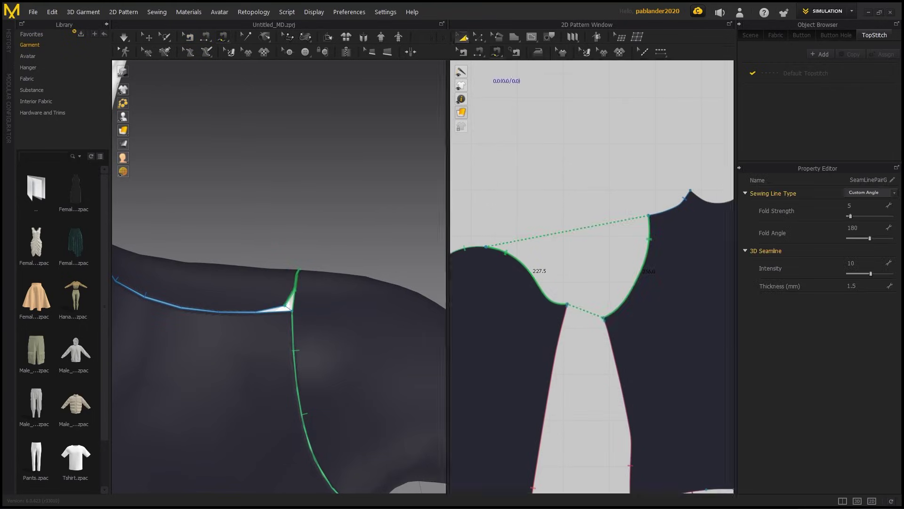
left_click(288, 306)
scroll(288, 306, "down", 5)
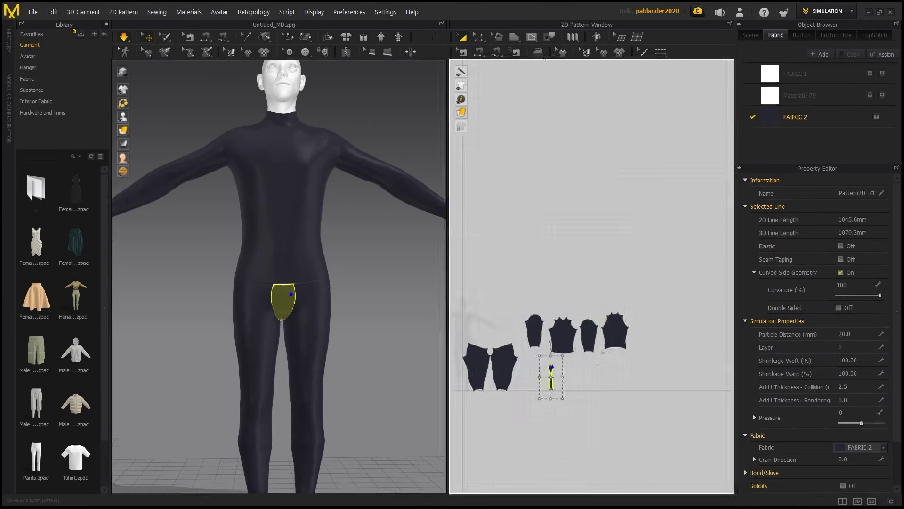
Step: Change Shrinkage Weft, re-simulate, and set Shrinkage Warp to 110
double_click(848, 360)
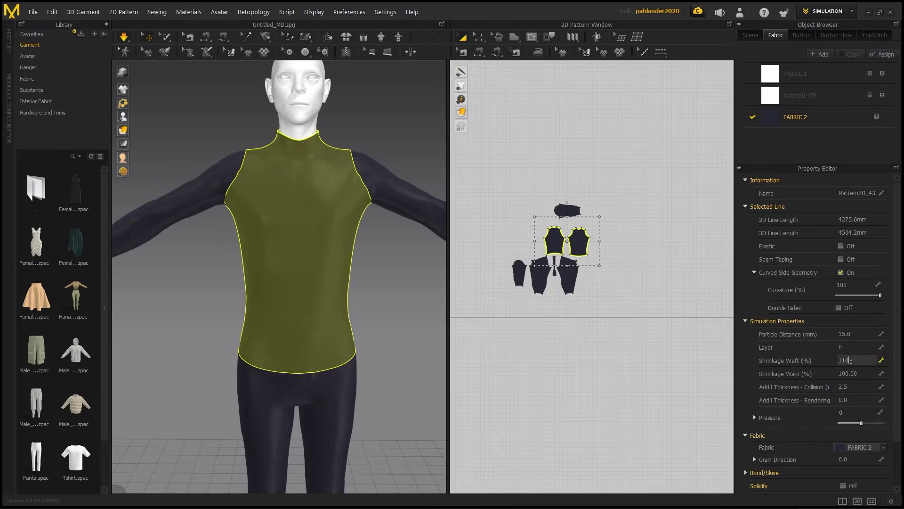
key("Return")
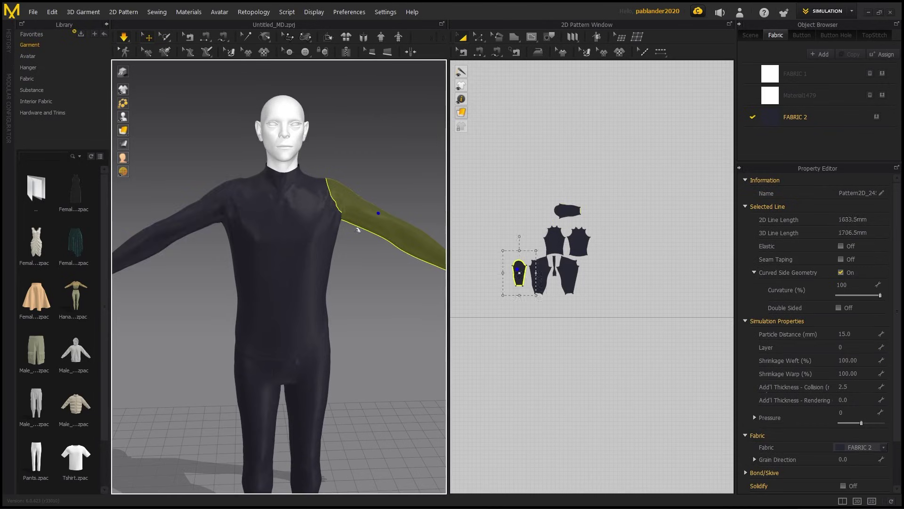
key("space")
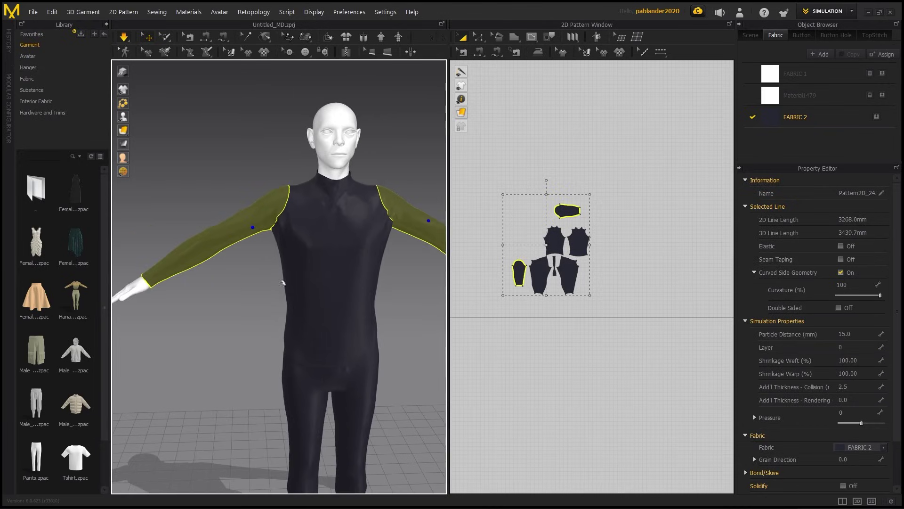
double_click(861, 374)
type("110")
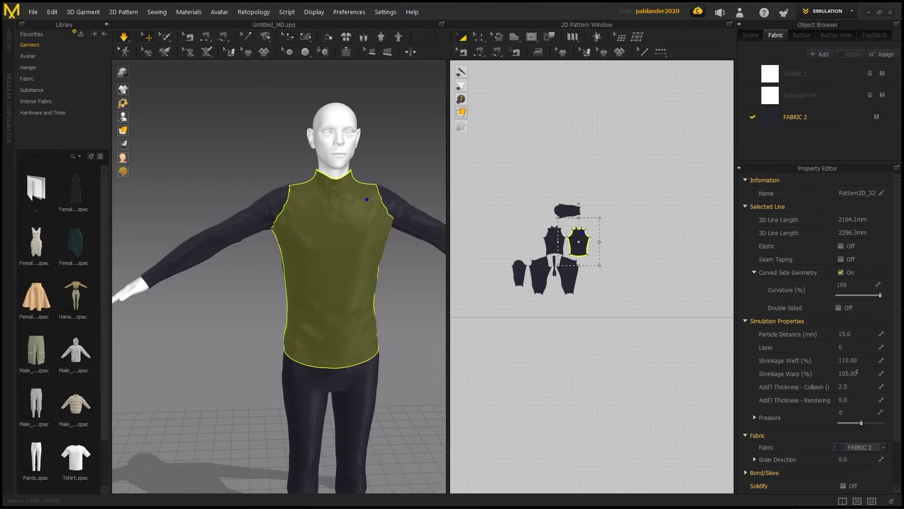
Step: Set weft shrinkage on the waistband (1) and the back bodice, then re-simulate the suit
scroll(151, 288, "up", 3)
right_click_drag(302, 303, 364, 378)
left_click(151, 289)
scroll(364, 378, "down", 3)
left_click(297, 245)
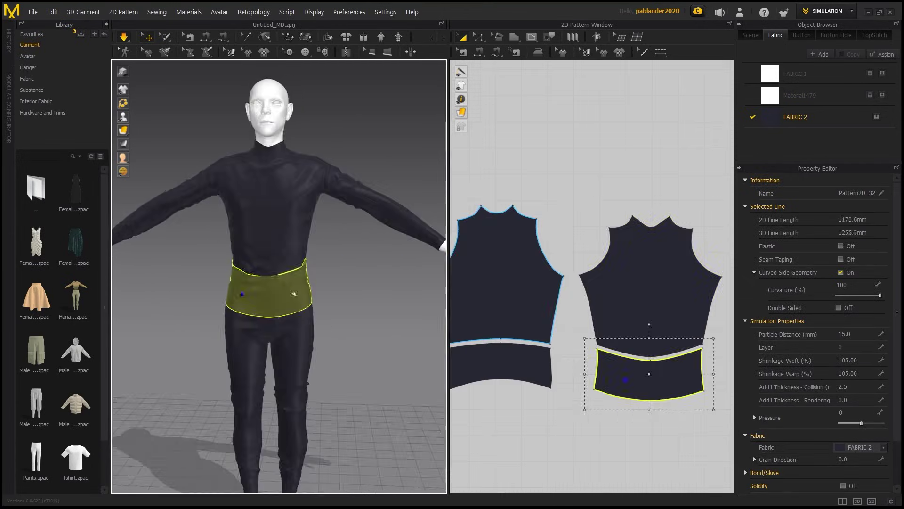
left_click(293, 286)
double_click(851, 360)
type("1")
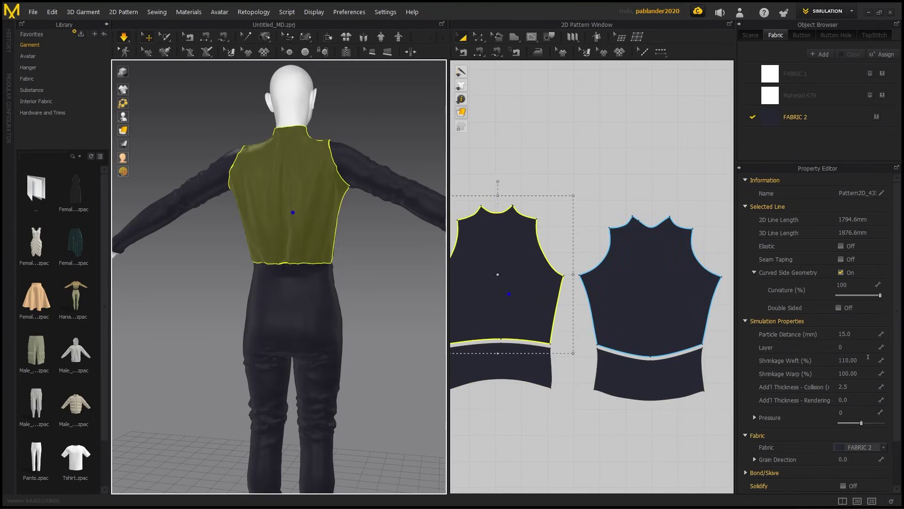
double_click(855, 361)
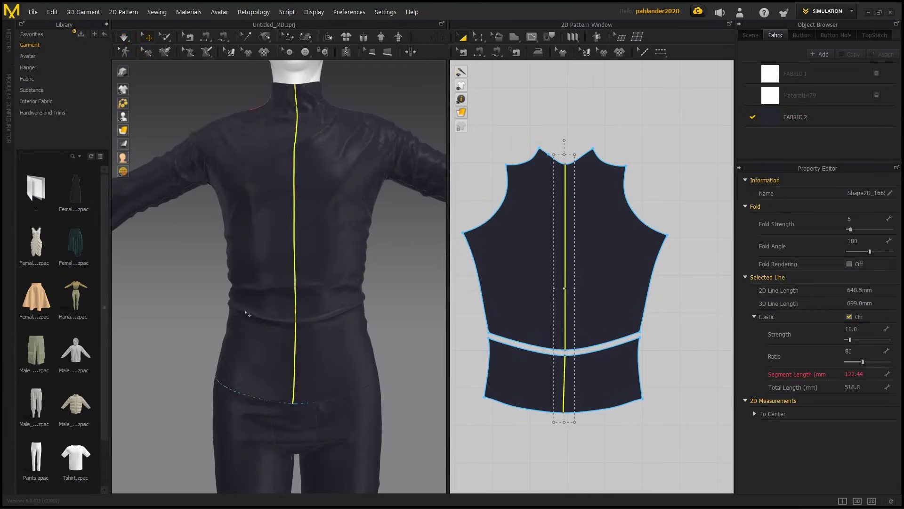
key("space")
Step: Set the centre-front internal line's Elastic Strength to 2 and open its right-click options
double_click(852, 329)
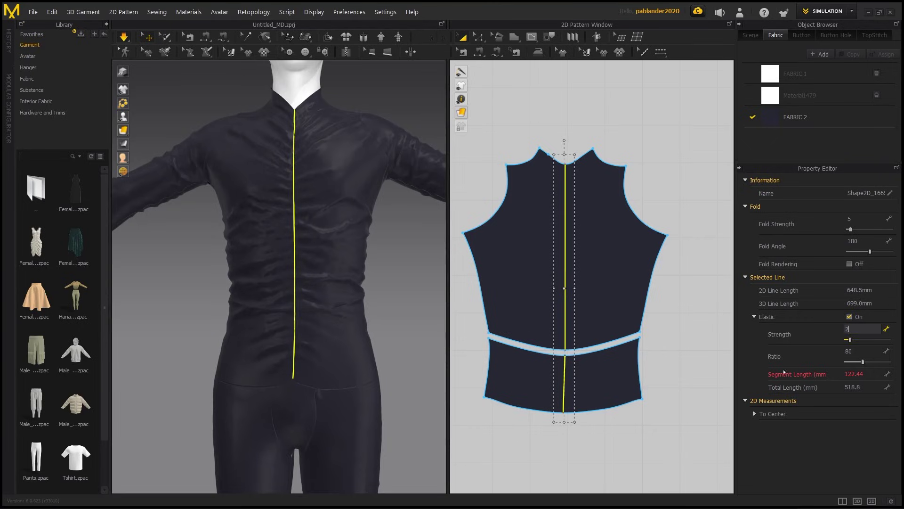
type("2")
key("Return")
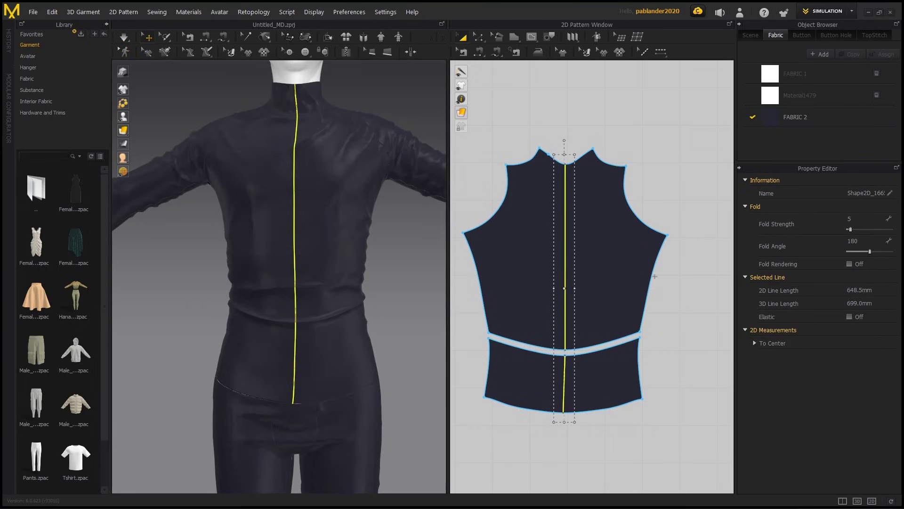
right_click(564, 156)
key("Escape")
right_click(564, 134)
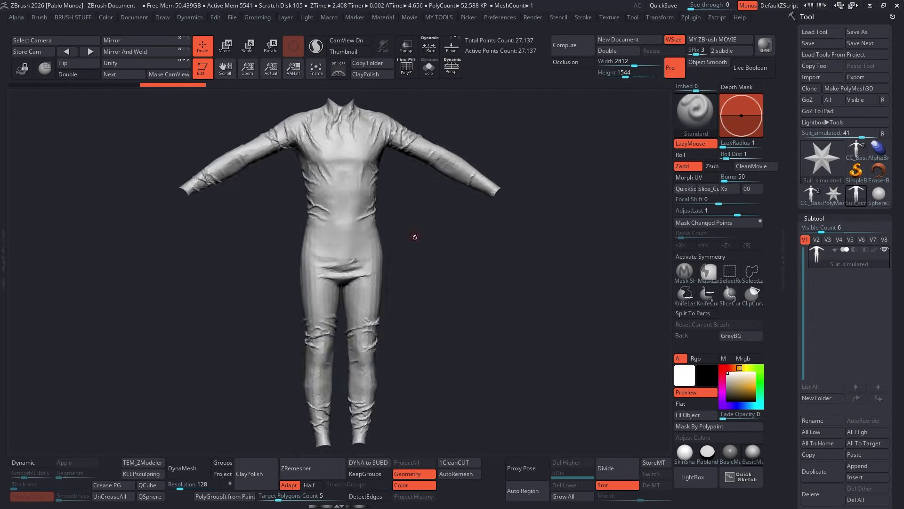
Step: Check the imported suit's mesh integrity and fix its errors in Tool > Geometry
key("space")
left_click(339, 185)
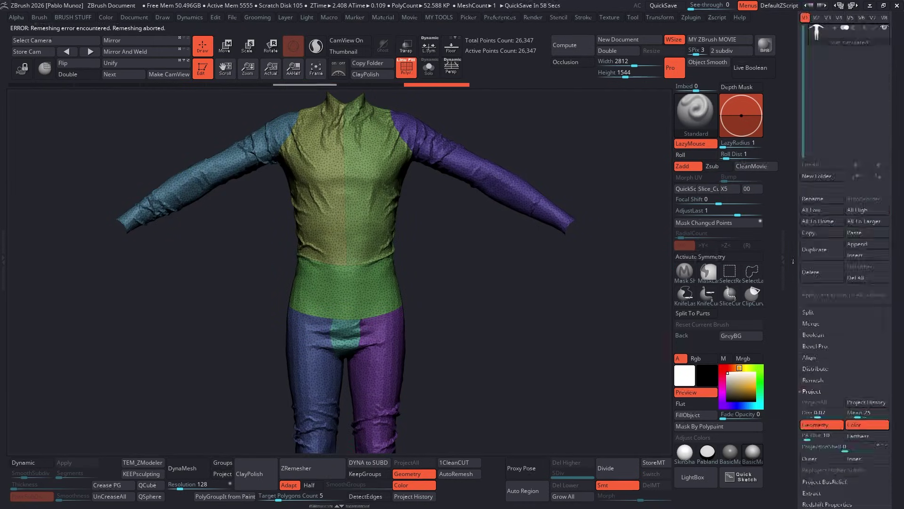
left_click(818, 28)
left_click(813, 297)
left_click(877, 297)
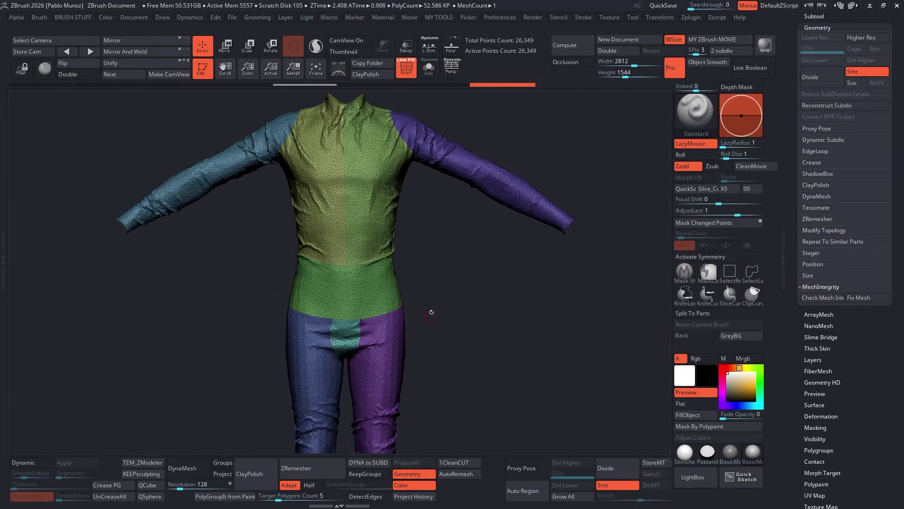
Step: ZRemesh the suit with KeepGroups on, subdivide it, and turn off PolyF display
left_click(368, 474)
left_click(313, 467)
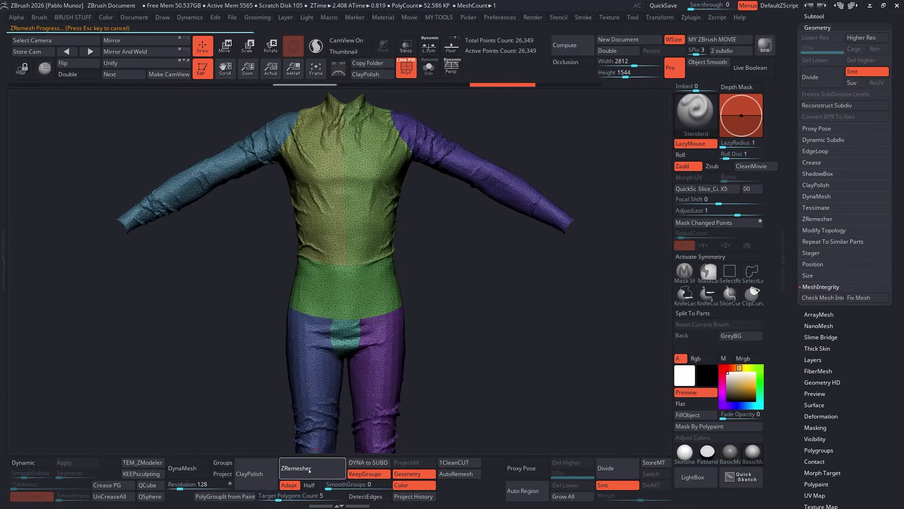
key("ctrl+d")
key("ctrl+d")
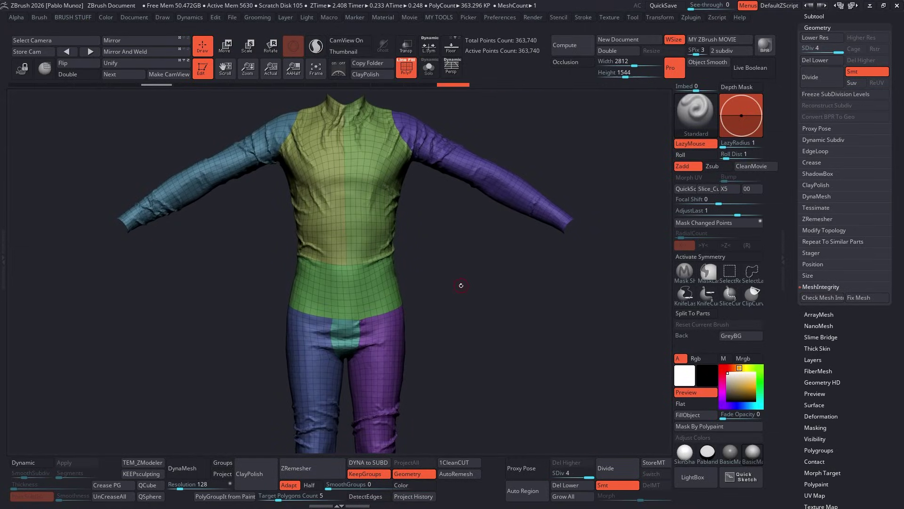
key("shift+f")
right_click(462, 285)
key("f")
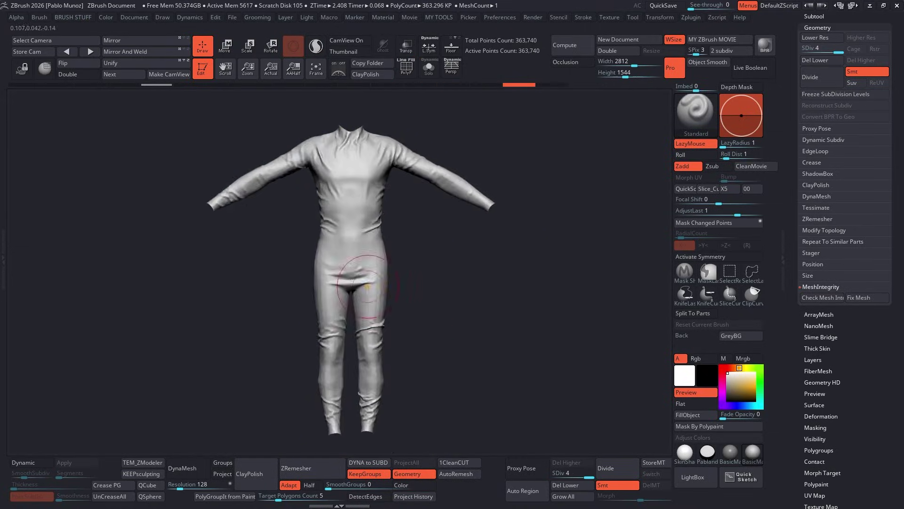
left_click_drag(367, 285, 411, 257)
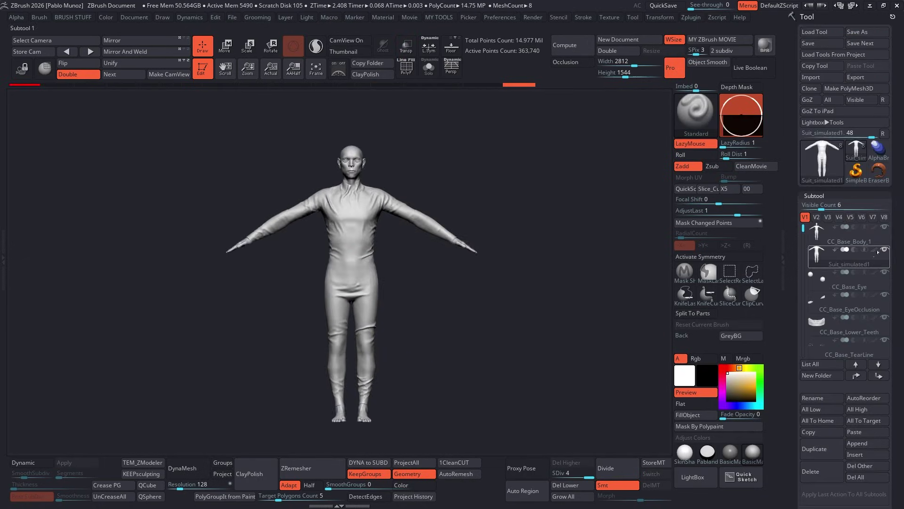
Step: Select the CC_Base_Body subtool and bring up the Project settings and drawing preferences
key("Up")
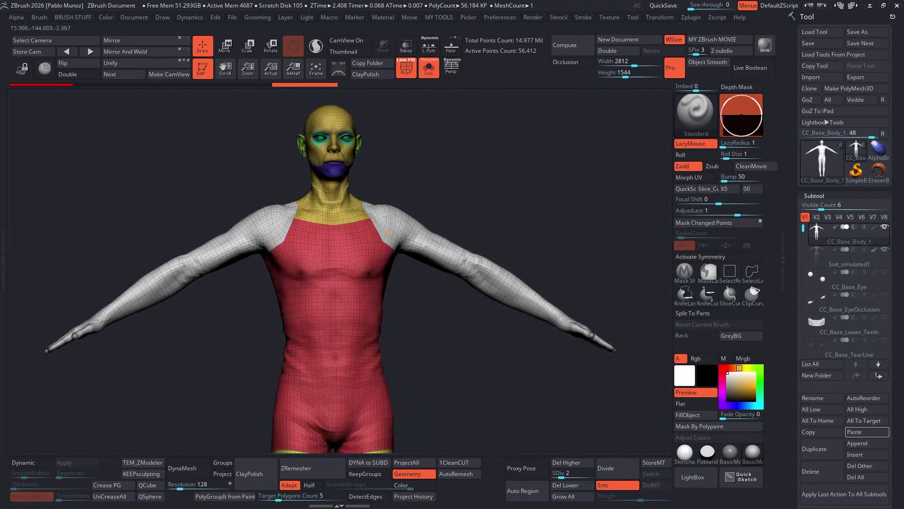
left_click_drag(416, 248, 391, 261, "shift")
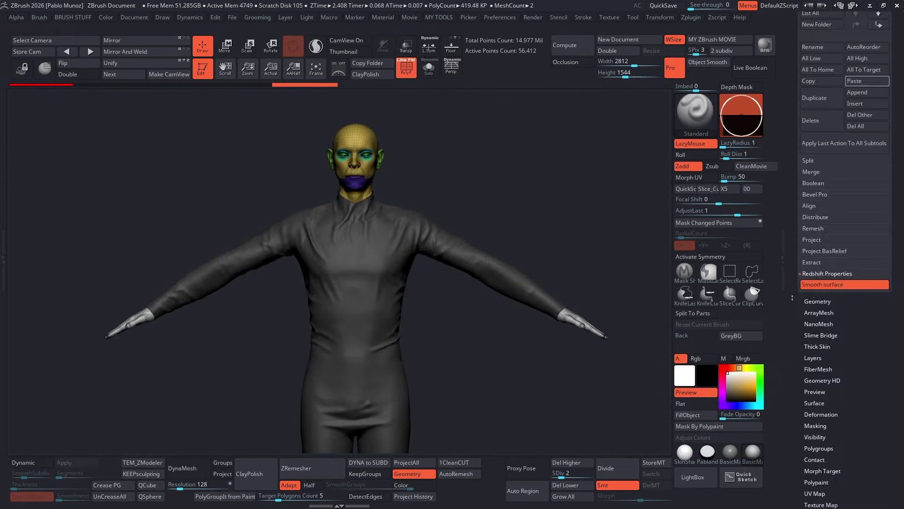
scroll(819, 298, "down", 5)
left_click(811, 274)
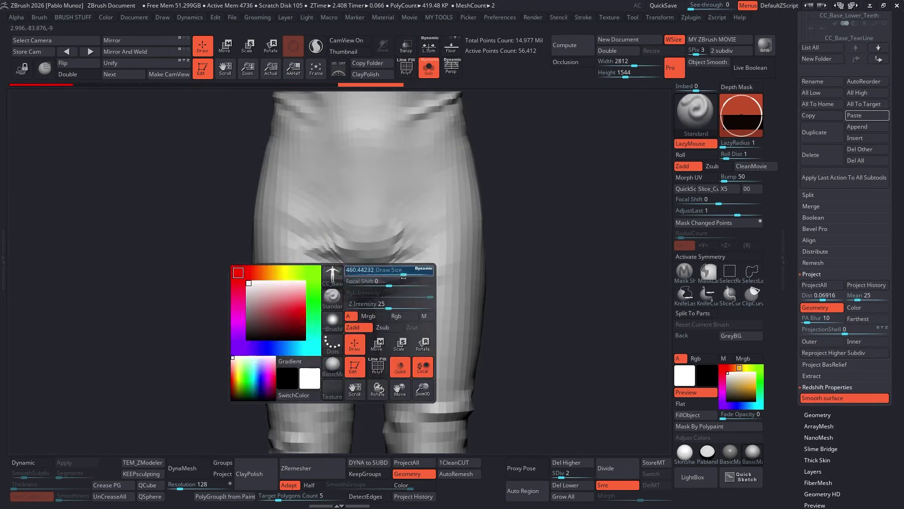
left_click(499, 17)
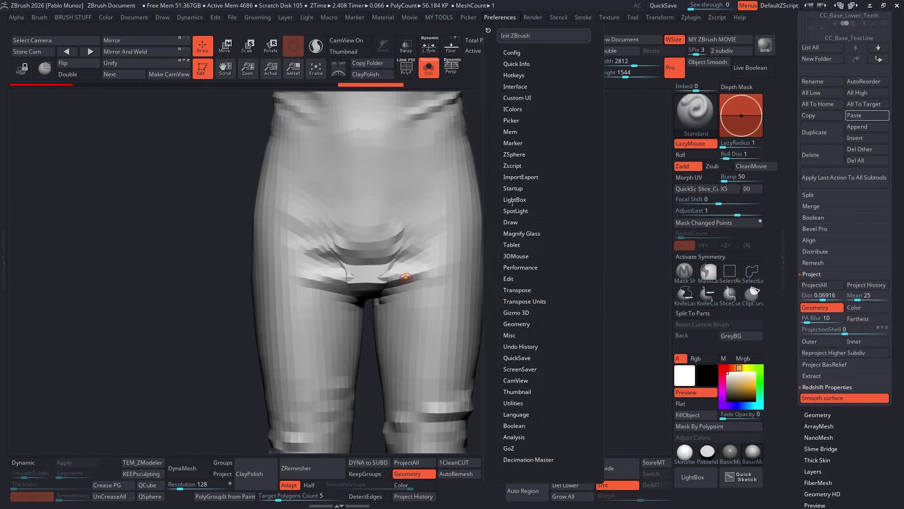
left_click(511, 222)
Step: Toggle Solo between the body and suit, then adjust the body's subdivision while inspecting the pelvis
key("ctrl+shift+s")
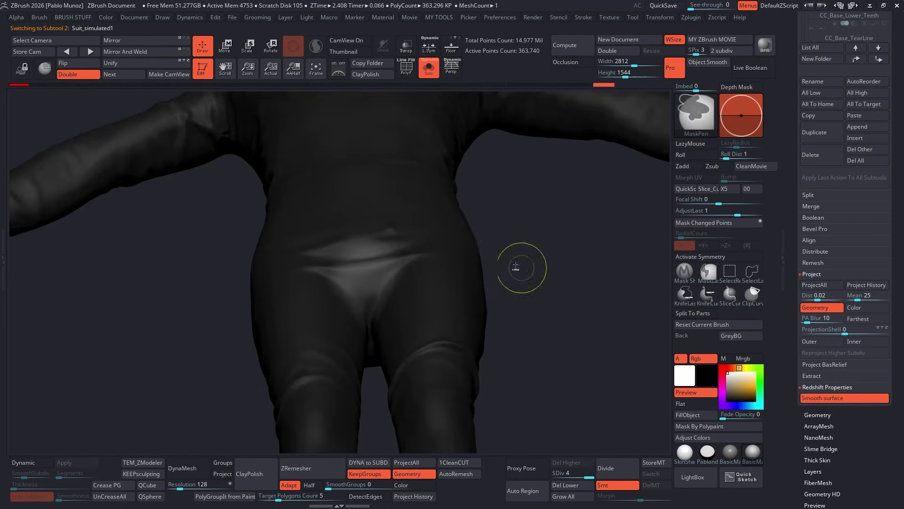
key("ctrl+shift+s")
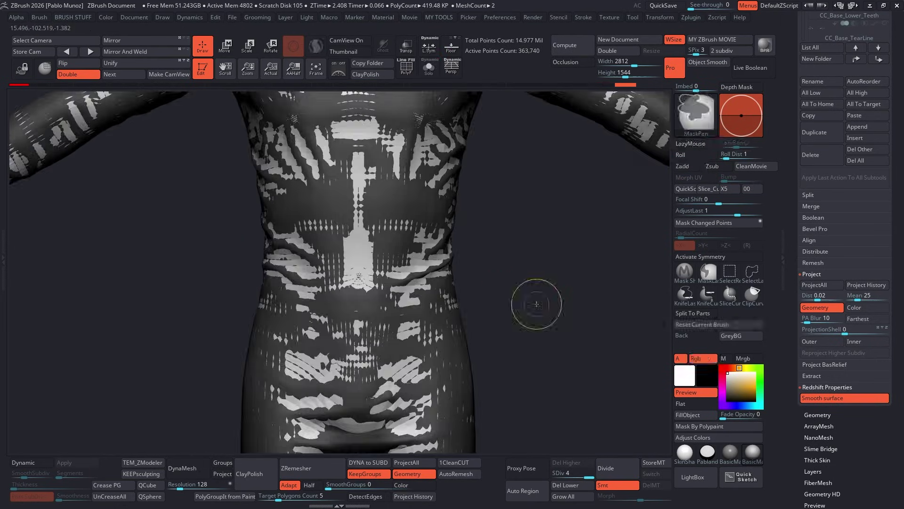
left_click(526, 327, "alt")
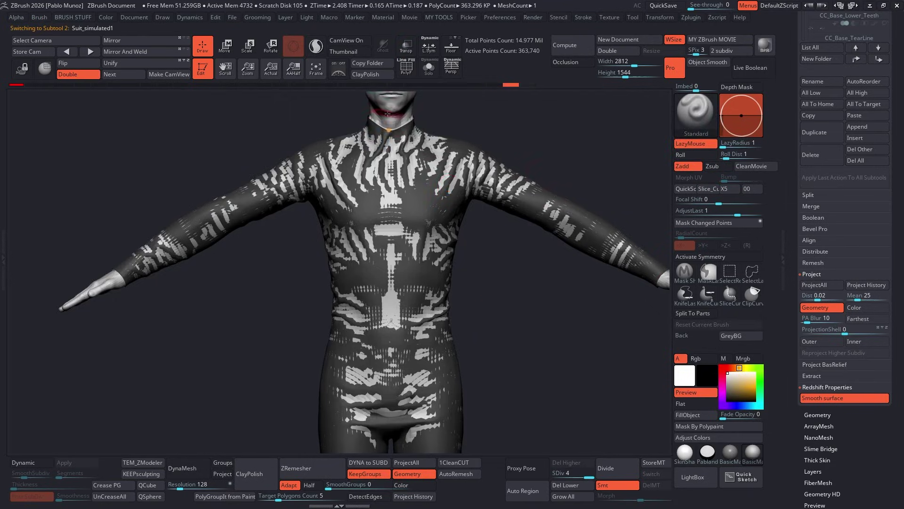
key("ctrl+shift+s")
key("ctrl+shift+s")
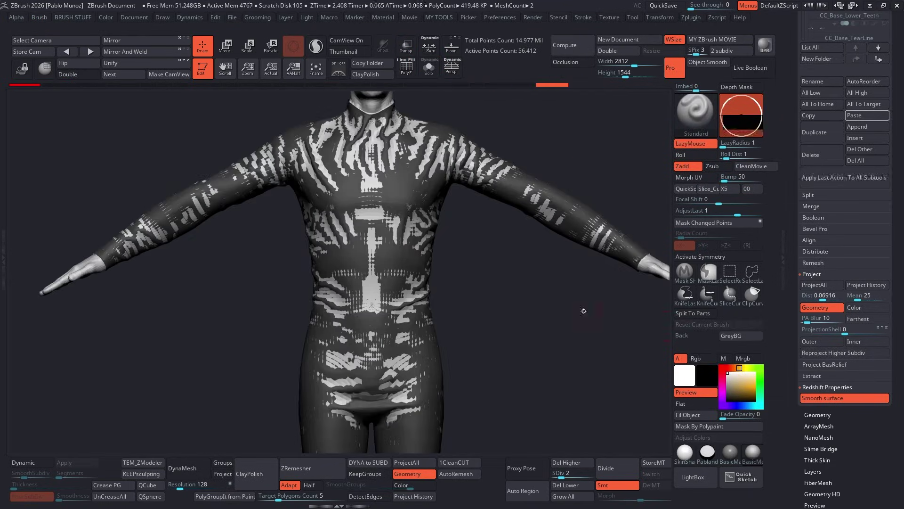
key("ctrl+shift+s")
key("d")
key("d")
right_click_drag(410, 347, 421, 190)
right_click_drag(369, 179, 372, 169)
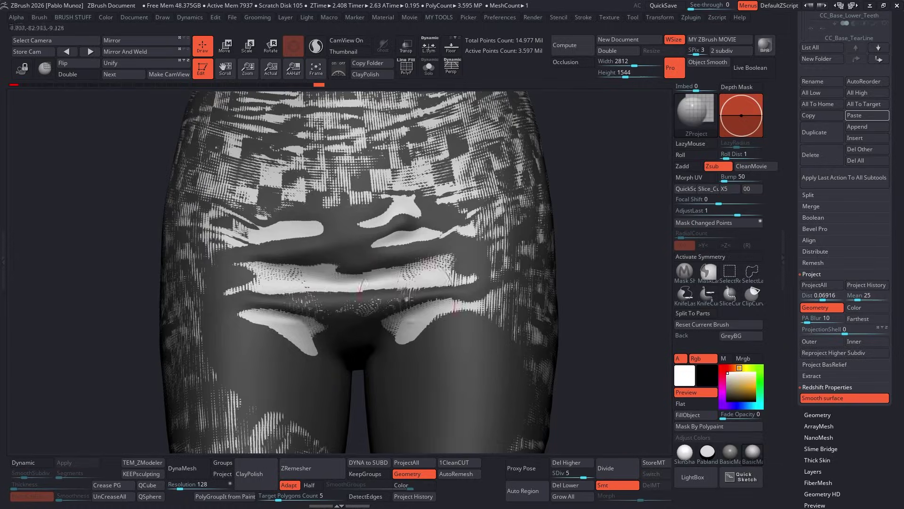
key("shift+d")
key("shift+d")
Step: Turn on X symmetry, solo the body, and raise its subdivision to smooth the chest
key("x")
right_click_drag(353, 313, 348, 330)
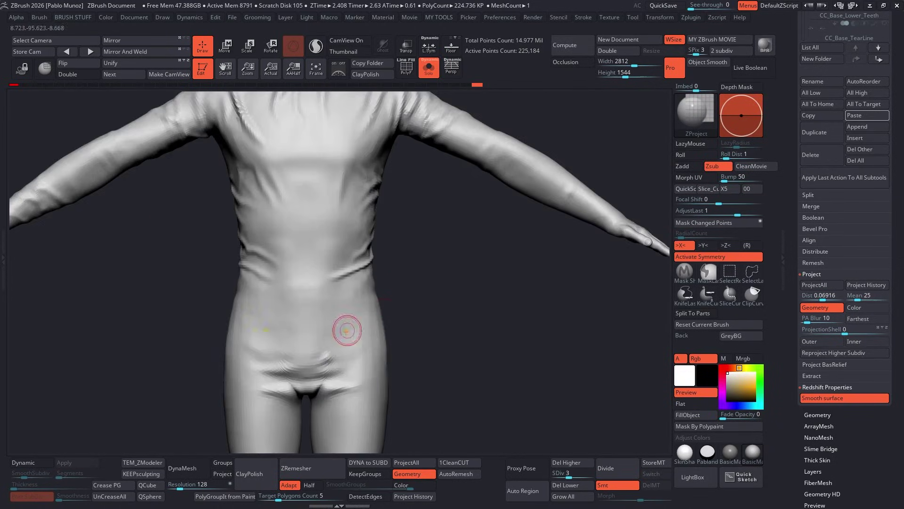
key("ctrl+shift+s")
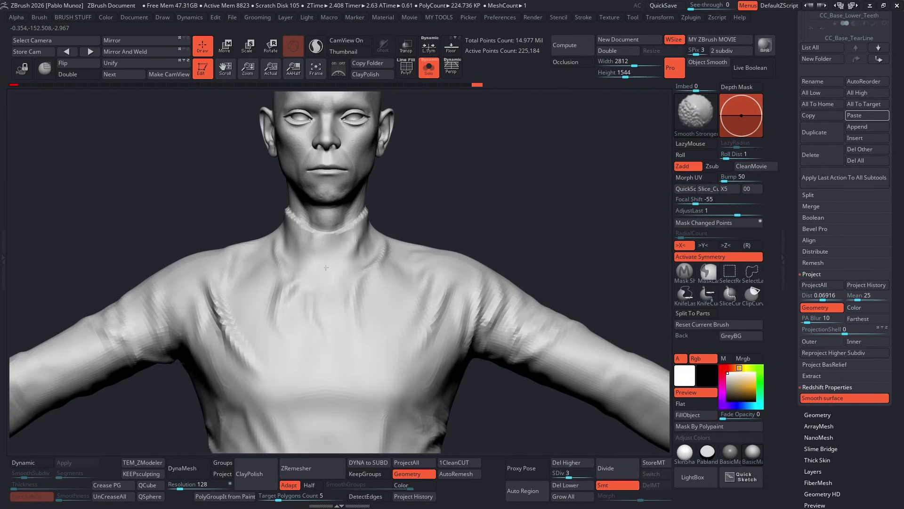
key("d")
key("d")
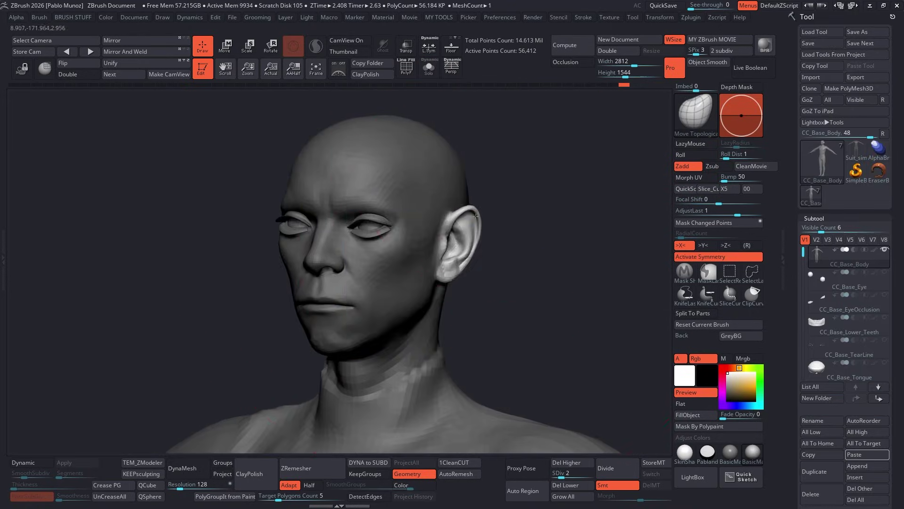
Step: Inspect the head from front, profile and close three-quarter views before reshaping it
mouse_move(453, 200)
left_mouse_down()
mouse_move(485, 198)
mouse_move(474, 191)
mouse_move(445, 252)
mouse_move(519, 246)
mouse_move(436, 212)
mouse_move(430, 192)
mouse_move(425, 241)
left_mouse_up()
left_click_drag(374, 261, 390, 287)
mouse_move(379, 292)
right_mouse_down()
mouse_move(427, 306)
mouse_move(416, 307)
right_mouse_up()
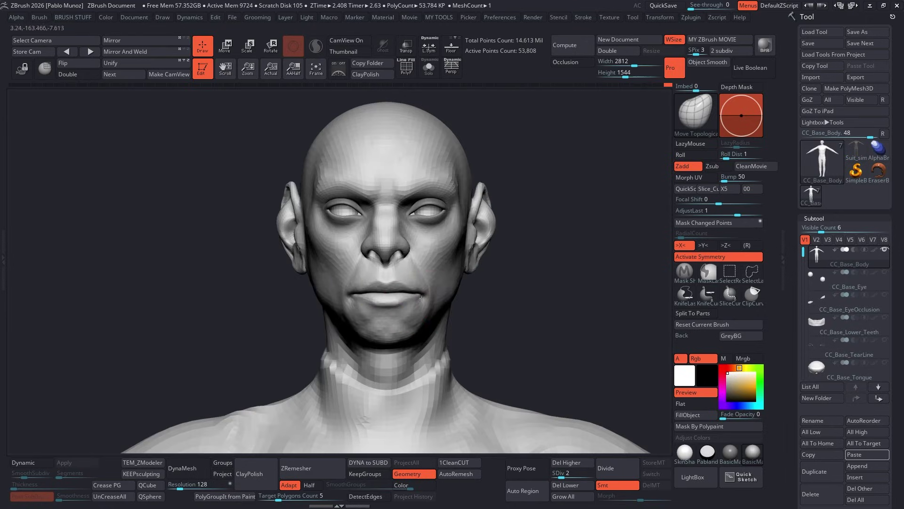
right_click_drag(399, 208, 407, 208)
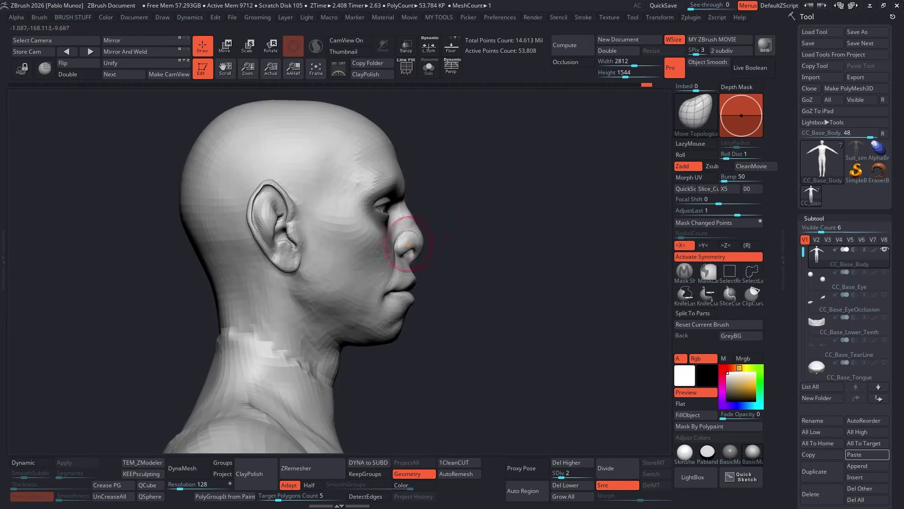
mouse_move(409, 245)
right_mouse_down()
mouse_move(344, 262)
mouse_move(466, 242)
mouse_move(464, 264)
mouse_move(429, 157)
right_mouse_up()
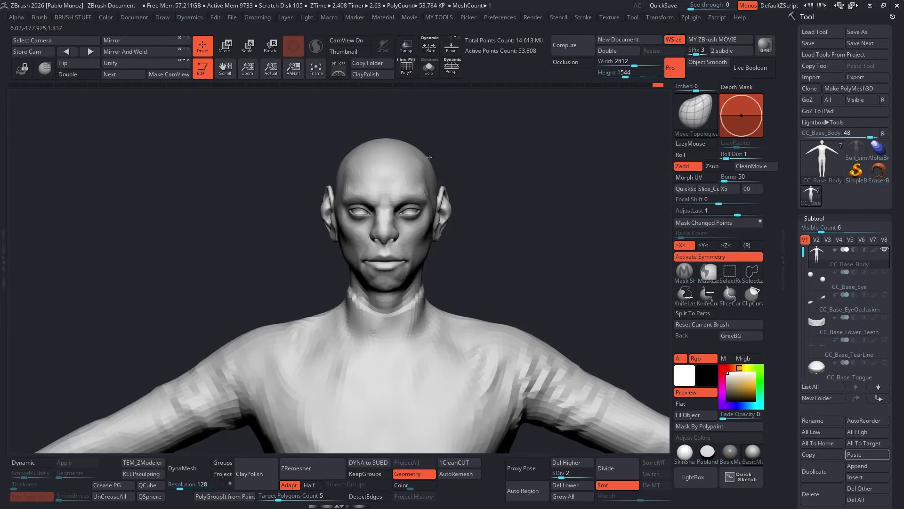
right_click_drag(387, 137, 440, 204)
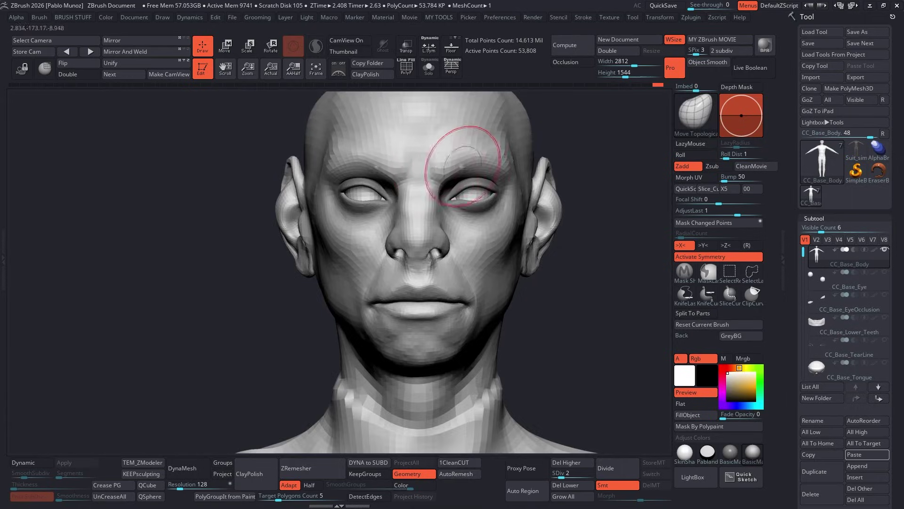
Step: Sculpt the face with the Standard brush (BST) from several angles
key("b")
key("s")
key("t")
mouse_move(463, 166)
right_mouse_down()
mouse_move(476, 160)
mouse_move(360, 222)
right_mouse_up()
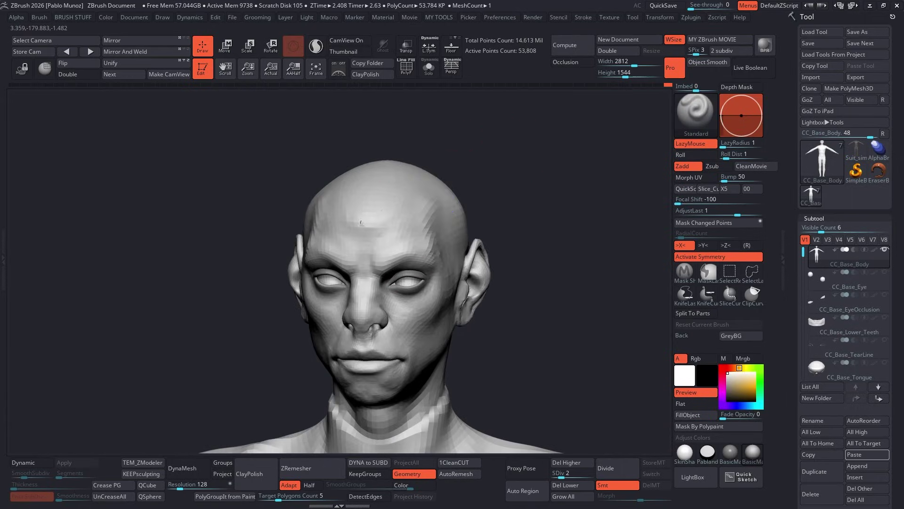
right_click_drag(430, 197, 426, 176)
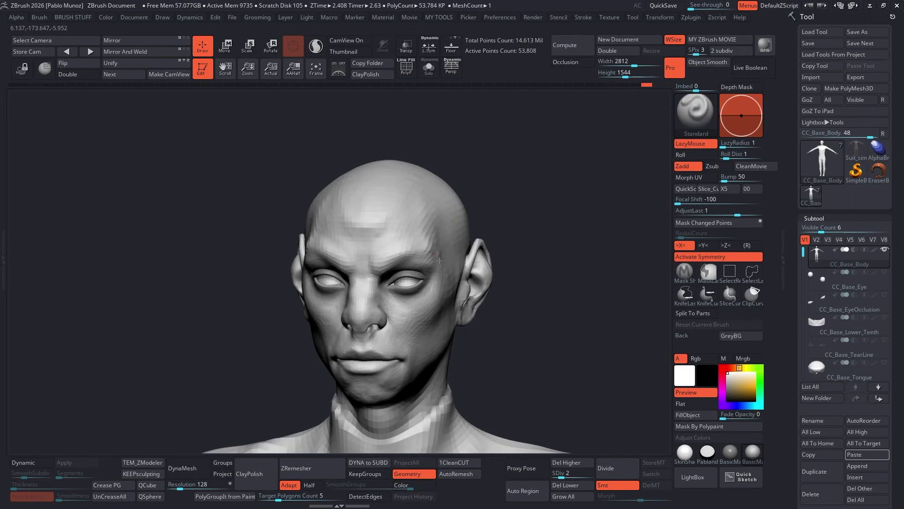
mouse_move(440, 260)
right_mouse_down()
mouse_move(422, 312)
mouse_move(454, 272)
mouse_move(471, 268)
right_mouse_up()
Step: Switch to the Clay brush (BCL) and keep shaping the head in right profile
key("b")
key("c")
key("l")
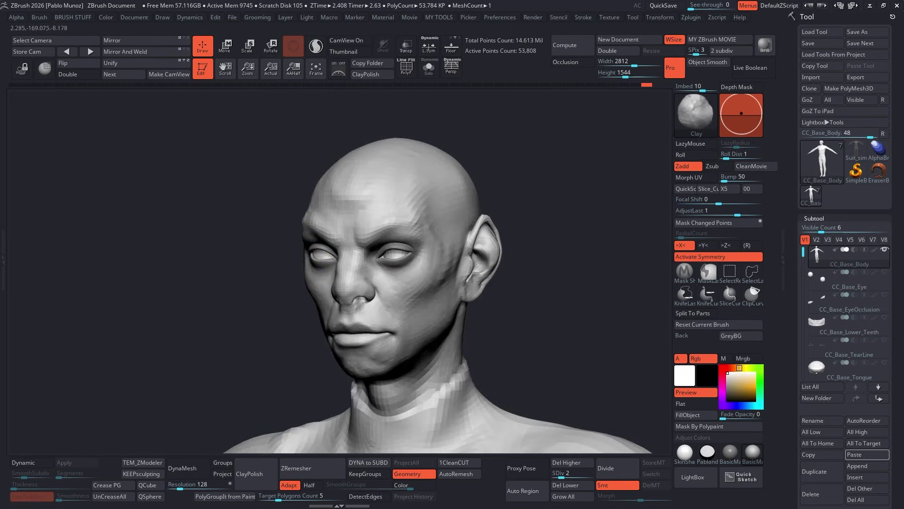
mouse_move(330, 264)
right_mouse_down()
mouse_move(389, 258)
mouse_move(388, 236)
mouse_move(390, 244)
right_mouse_up()
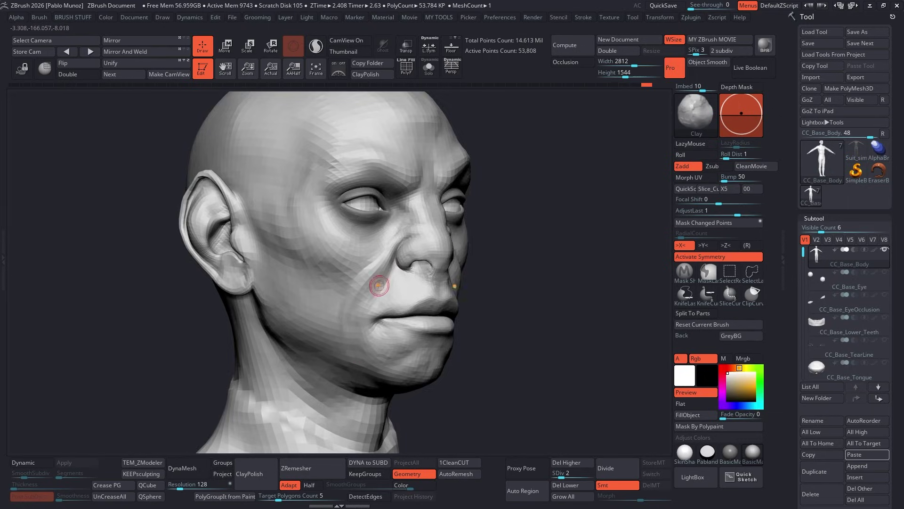
Step: Choose the Clean_BuildUp_A brush and review the head from front, profile and back views
right_click_drag(379, 286, 395, 285)
right_click_drag(371, 315, 337, 296)
mouse_move(404, 209)
right_mouse_down()
mouse_move(440, 253)
mouse_move(428, 237)
mouse_move(402, 263)
mouse_move(430, 254)
right_mouse_up()
key("b")
left_click(440, 252)
key("b")
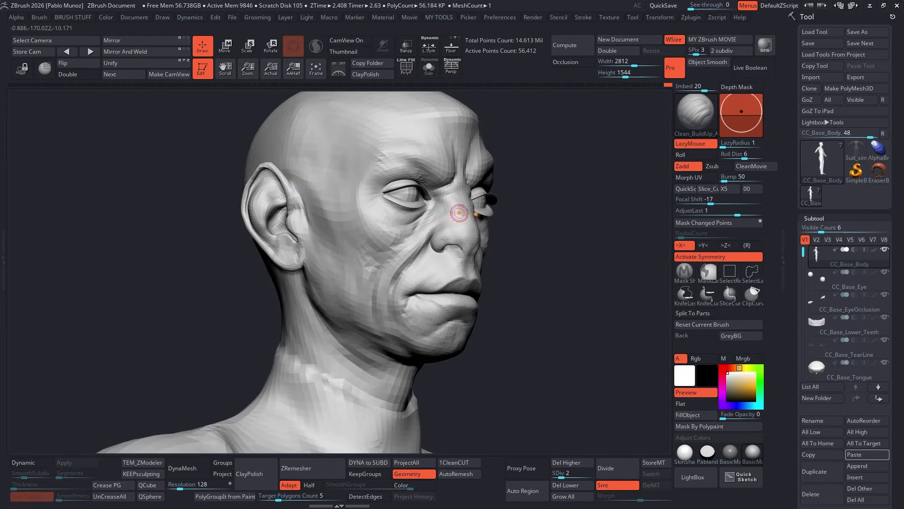
right_click_drag(309, 205, 468, 149)
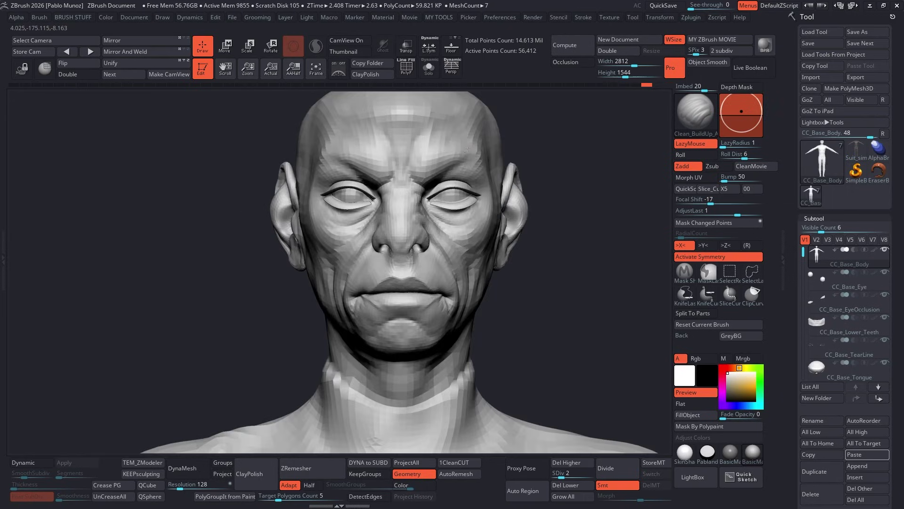
right_click_drag(525, 307, 530, 291)
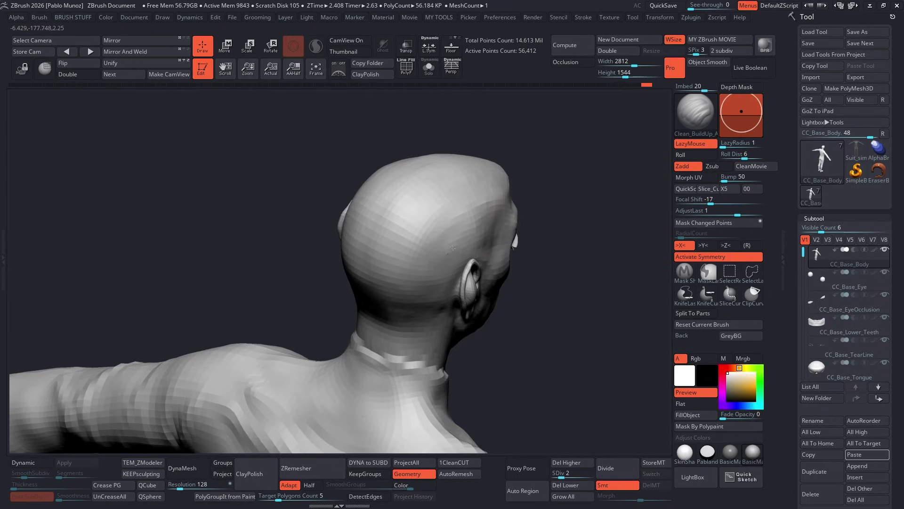
left_click_drag(437, 215, 351, 281)
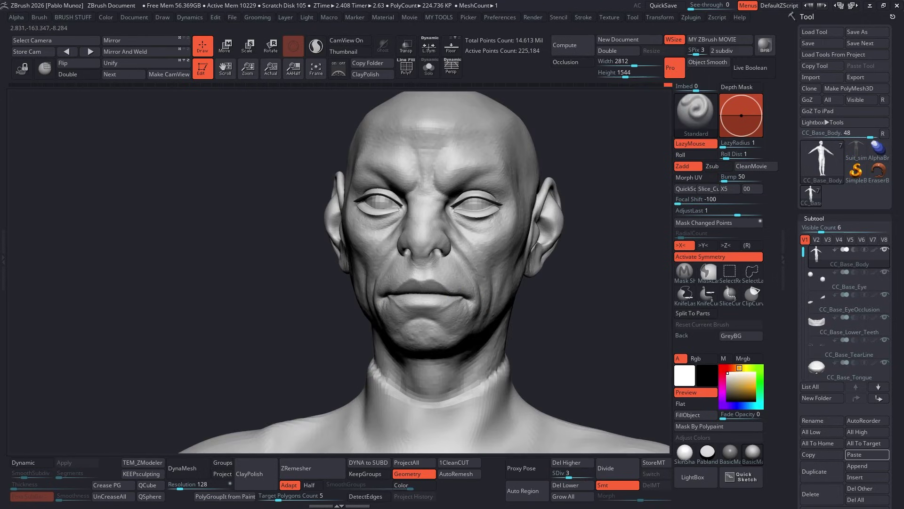
key("b")
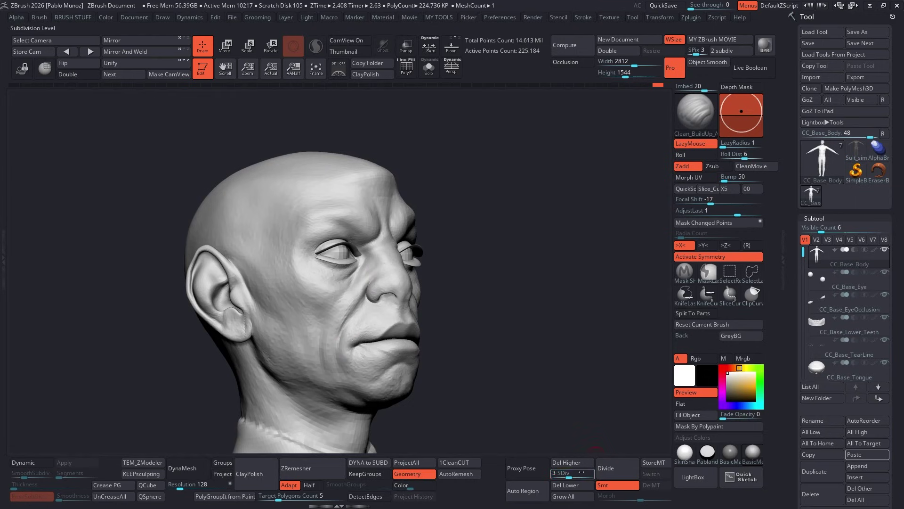
Step: Raise the head to SDiv 5, toggle Solo on and off, and change the sculpting brush
left_click_drag(569, 477, 584, 477)
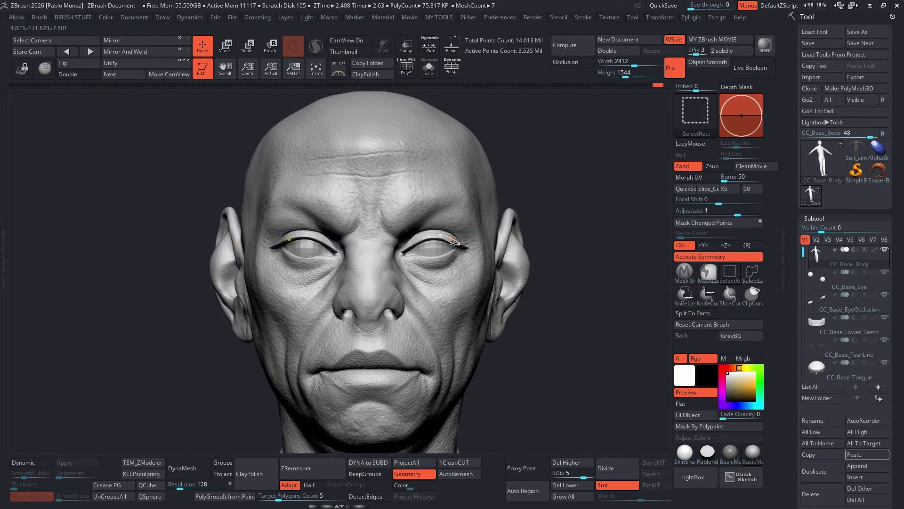
left_click(453, 241, "ctrl+shift")
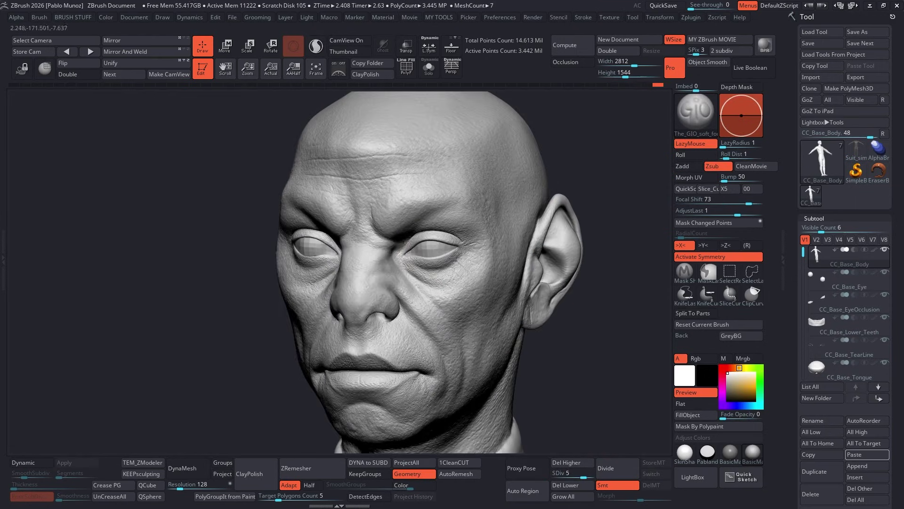
left_click(445, 266, "ctrl+shift")
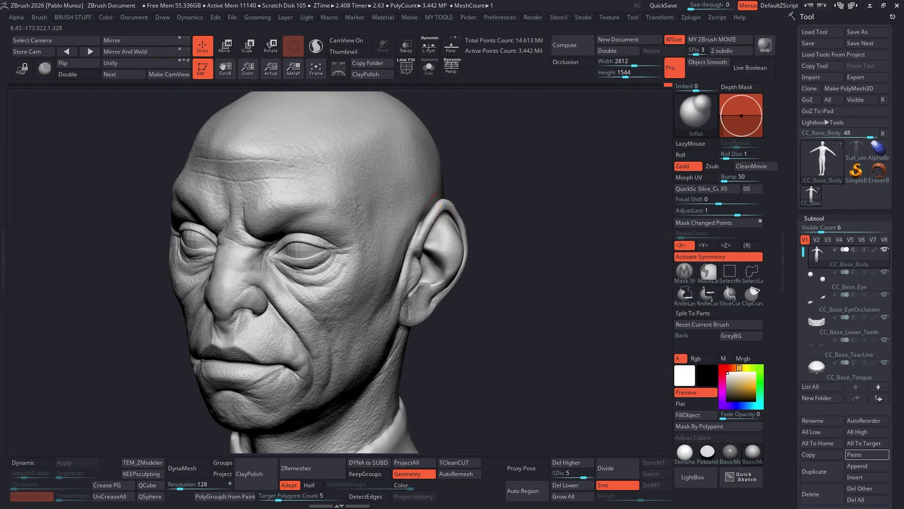
key("b")
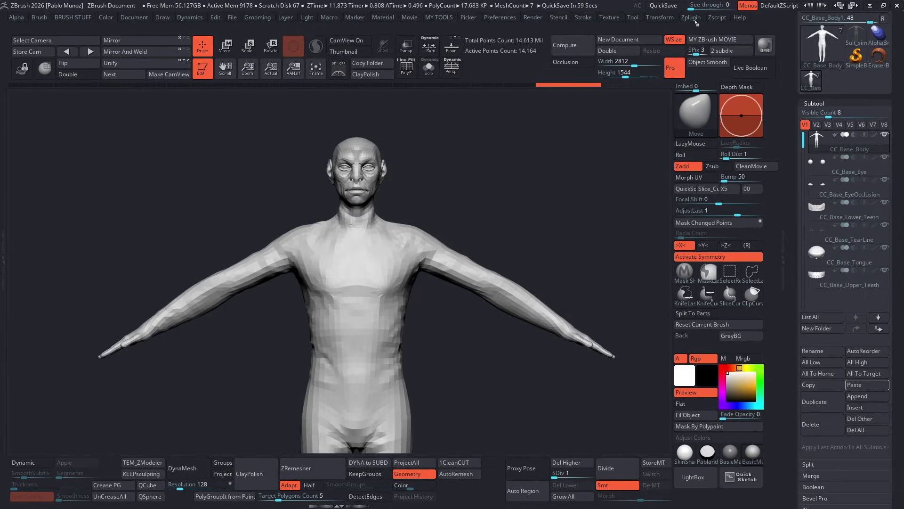
Step: In the CC GoZ Plus plugin, bake Polypaint to Diffuse and send the body with GoZ
left_click(692, 18)
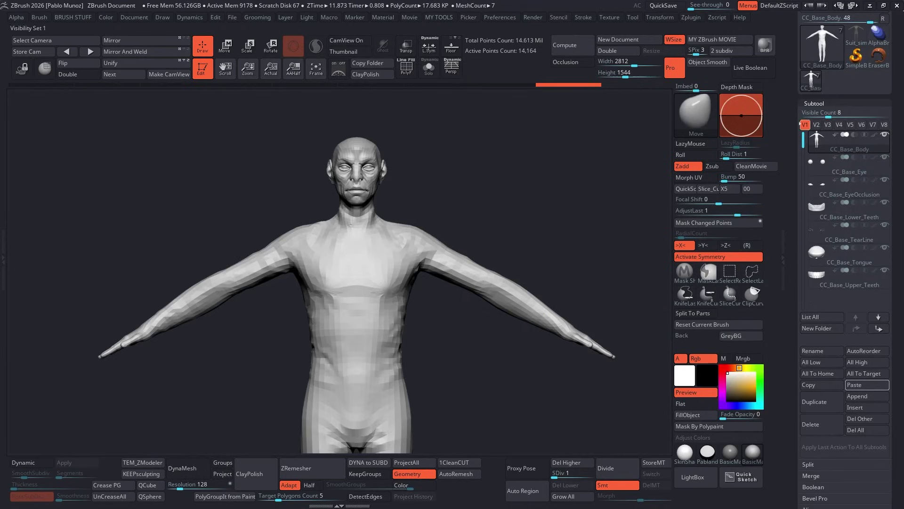
left_click_drag(787, 102, 788, 376)
left_click(820, 88)
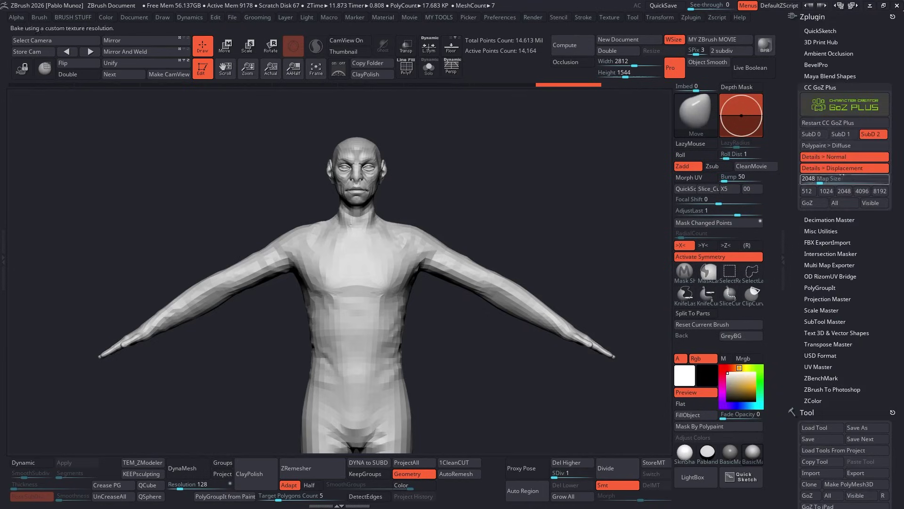
left_click(816, 146)
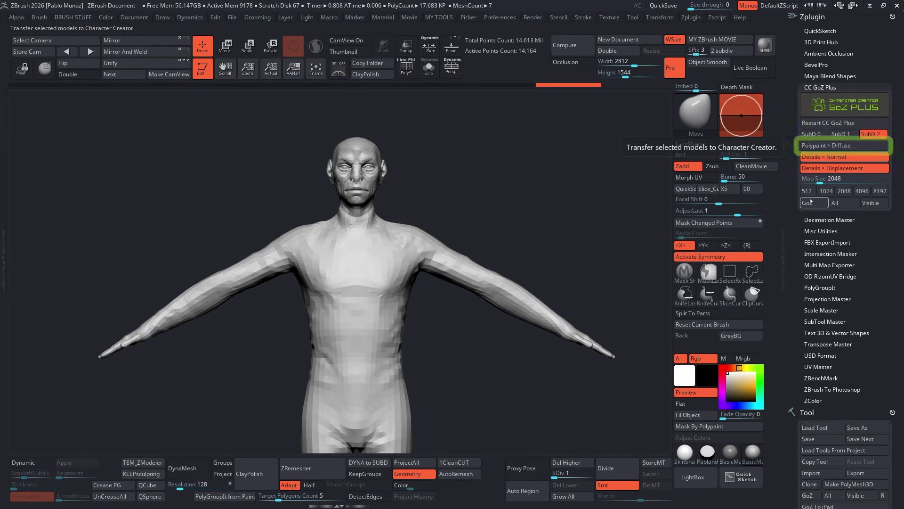
left_click(811, 202)
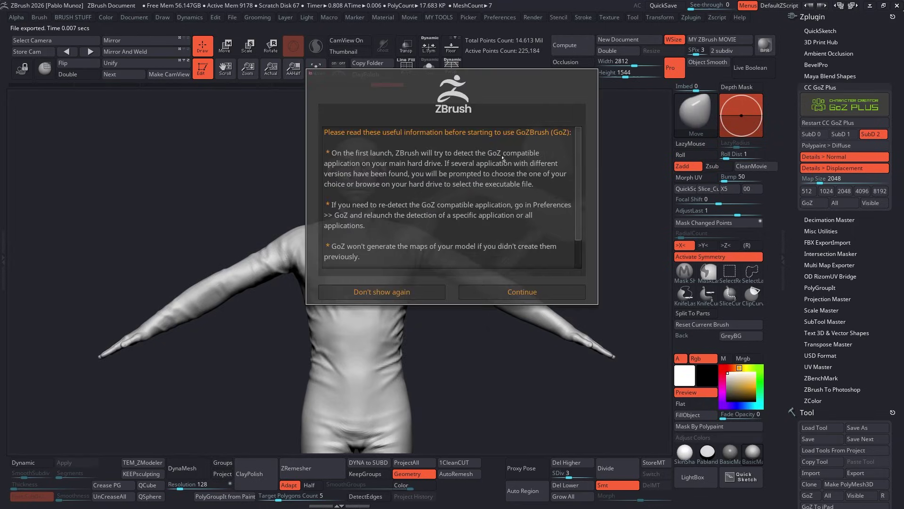
Step: Dismiss the GoZ notice, keep the Update template, and update CC_Base_Body with the sculpt
left_click(521, 292)
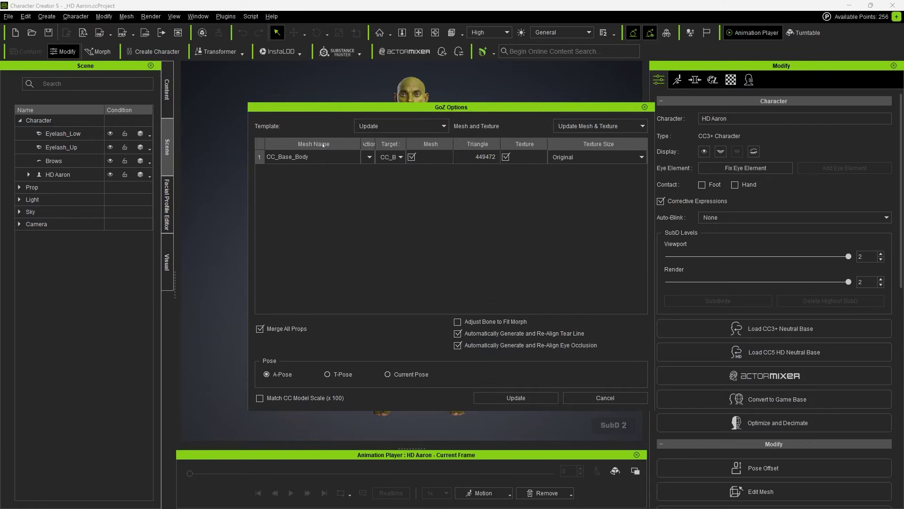
left_click(392, 127)
left_click(391, 128)
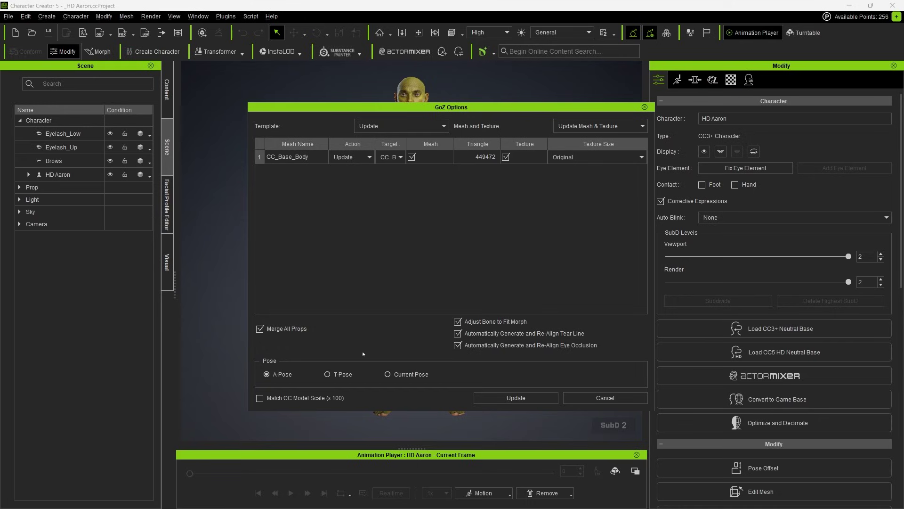
left_click(548, 400)
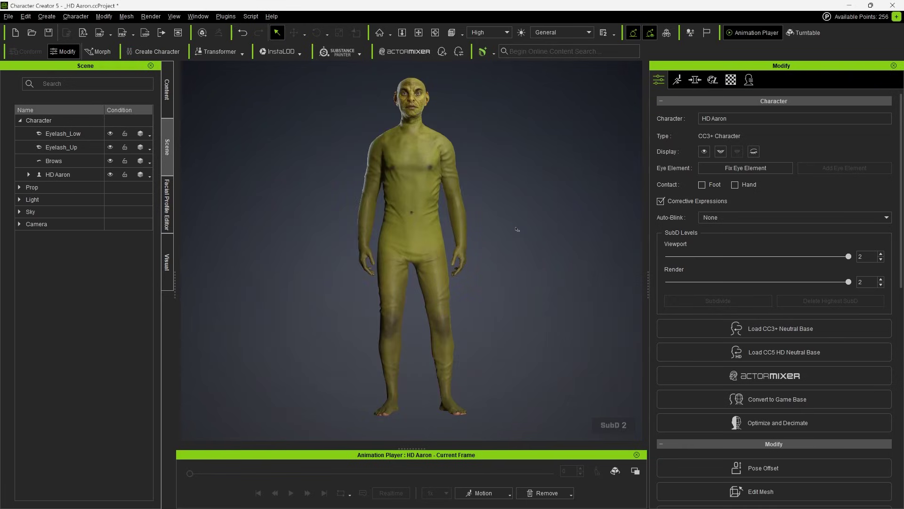
Step: Orbit around the updated green-skinned alien from its sides back to a front view
right_click_drag(524, 191, 57, 217)
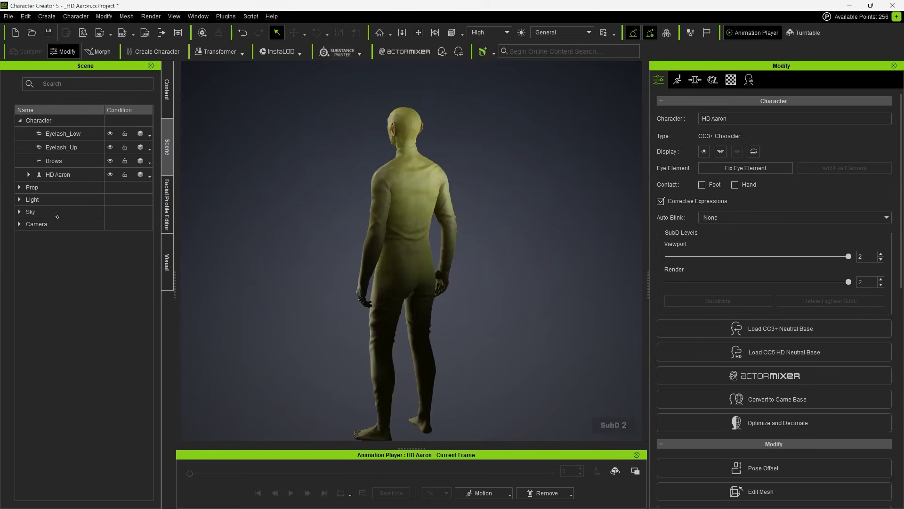
right_click_drag(522, 192, 408, 140)
scroll(525, 157, "up", 4)
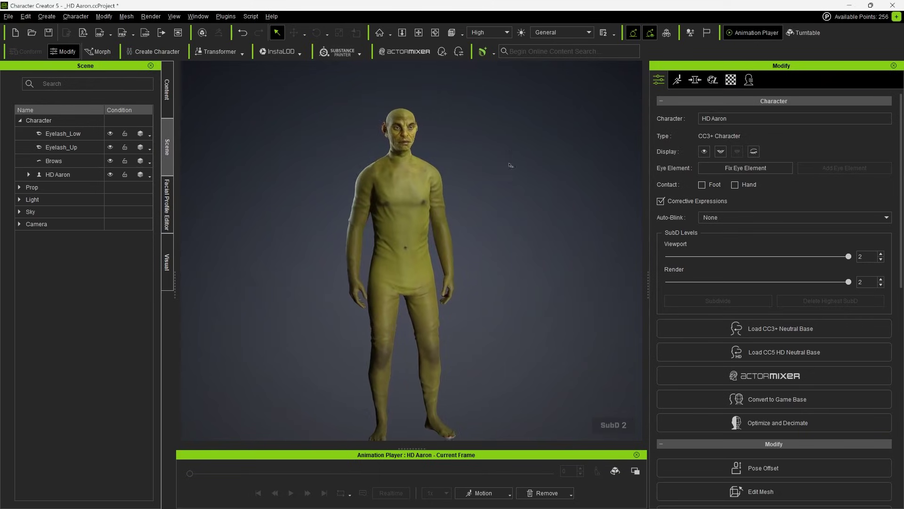
scroll(528, 317, "up", 2)
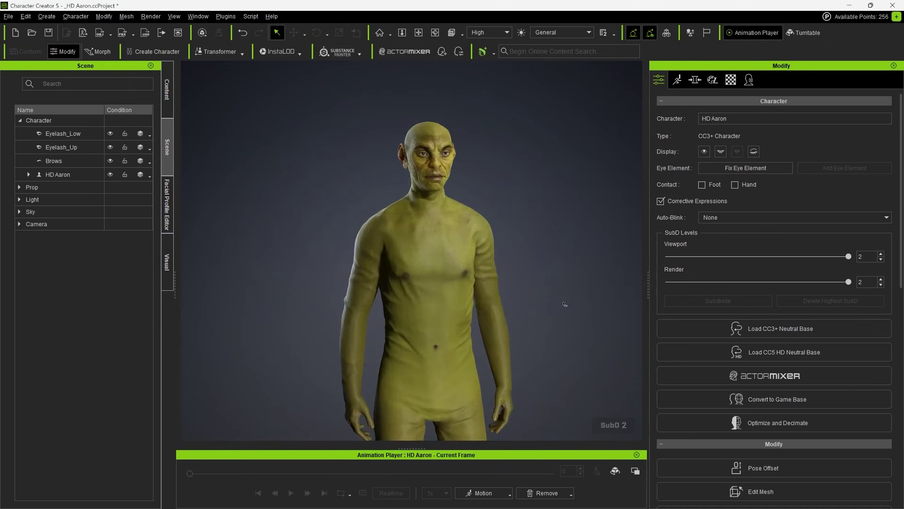
right_click_drag(528, 317, 390, 253)
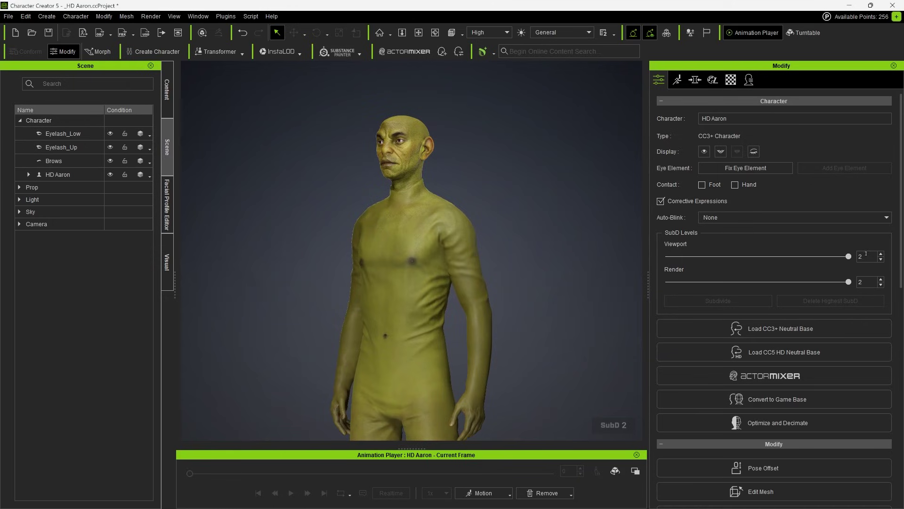
right_click_drag(451, 205, 550, 235)
Step: Zoom in on the sculpted alien face, turning it to three-quarter and back to front
scroll(395, 137, "up", 5)
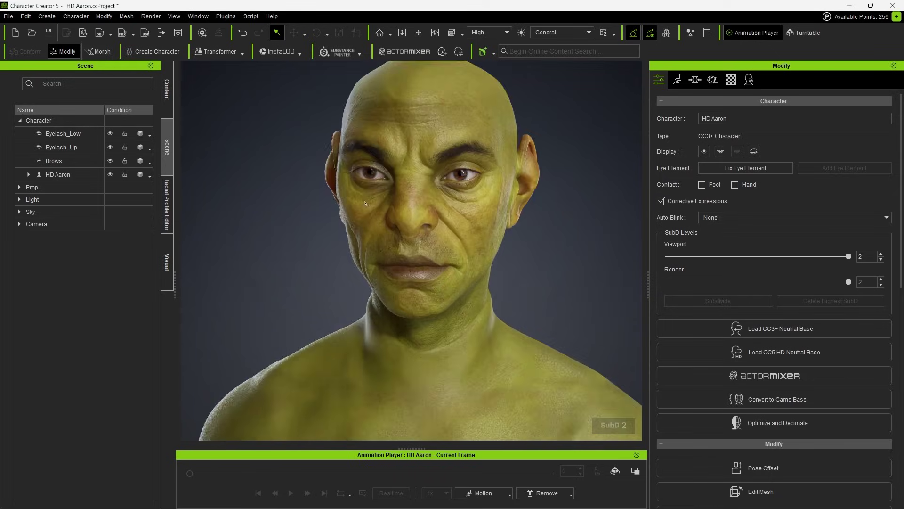
scroll(485, 196, "up", 3)
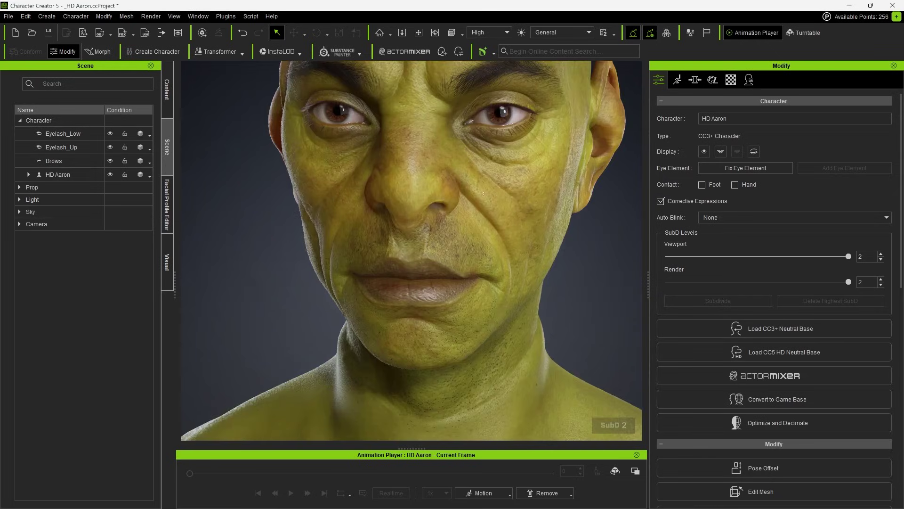
scroll(535, 252, "down", 6)
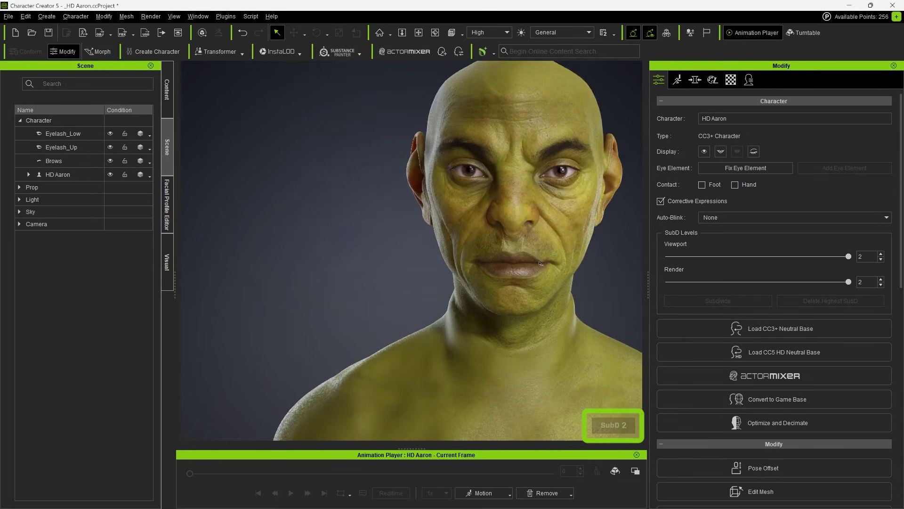
right_click_drag(540, 263, 324, 254)
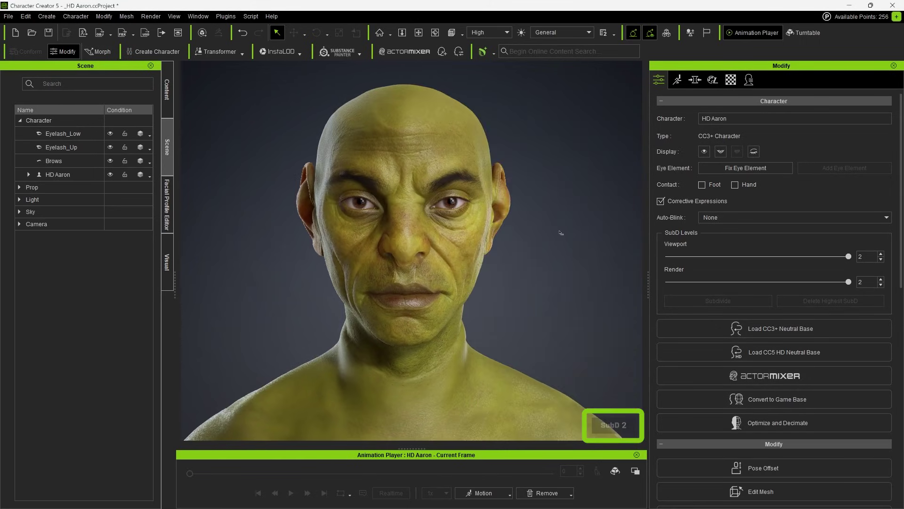
scroll(468, 240, "down", 3)
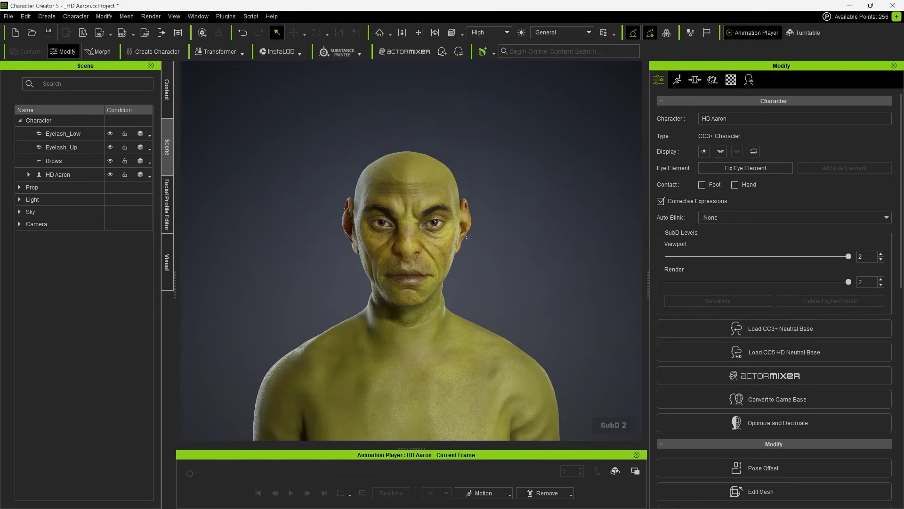
right_click_drag(468, 240, 439, 244)
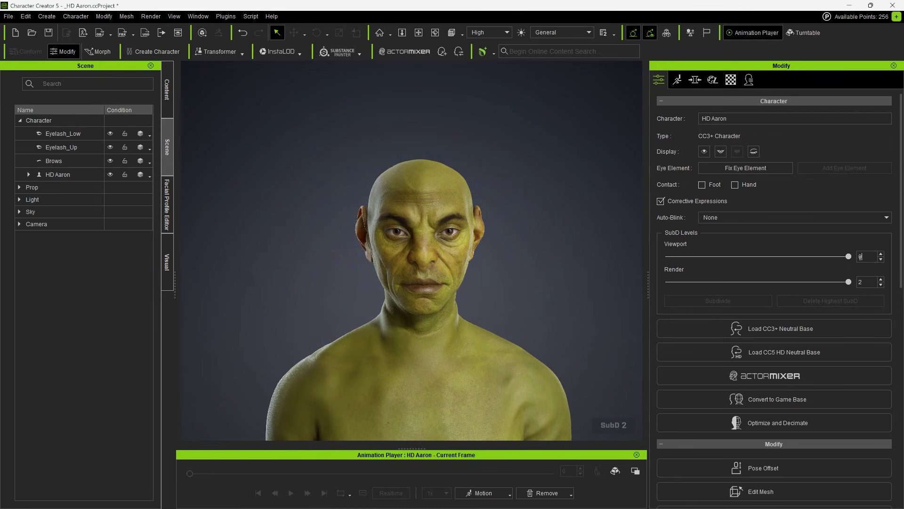
key("Return")
scroll(572, 270, "up", 5)
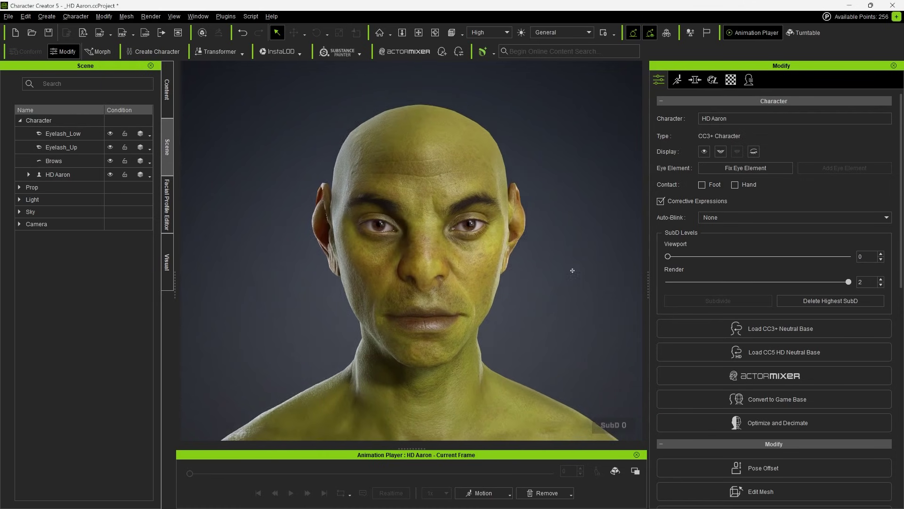
scroll(572, 270, "up", 3)
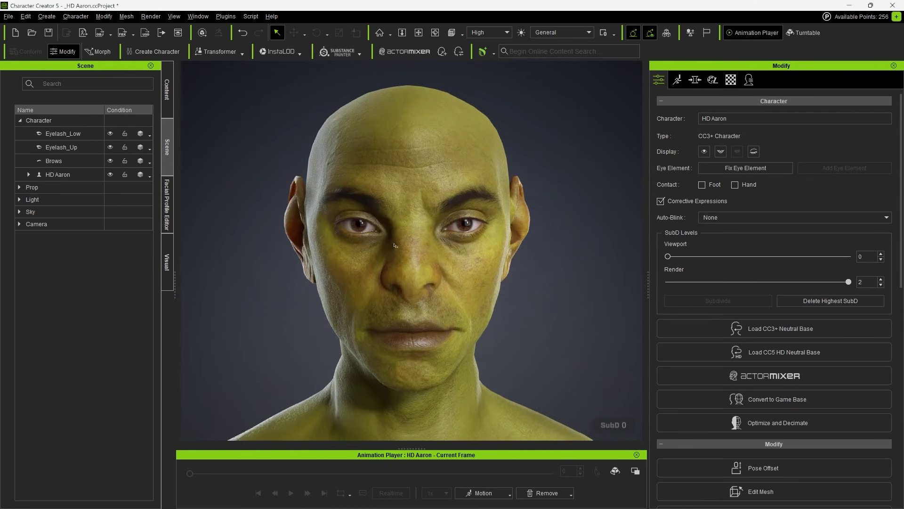
right_click_drag(395, 244, 390, 243)
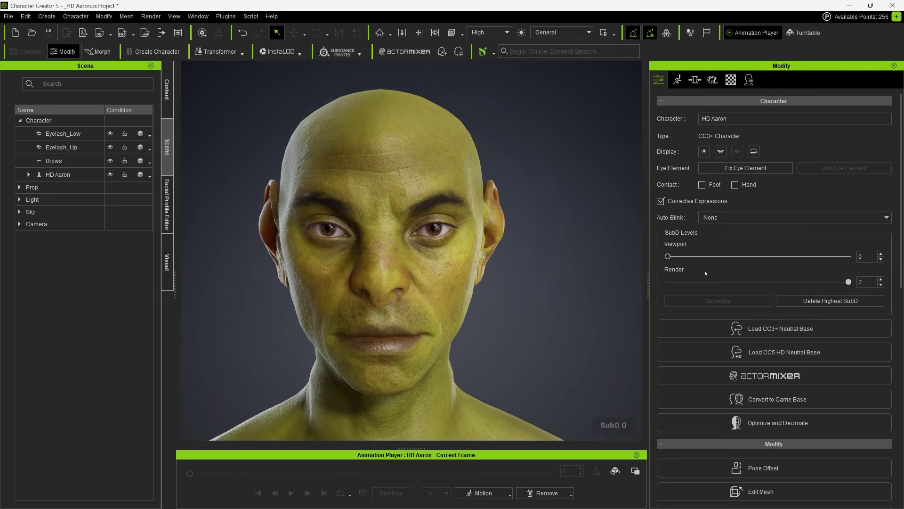
scroll(527, 258, "down", 8)
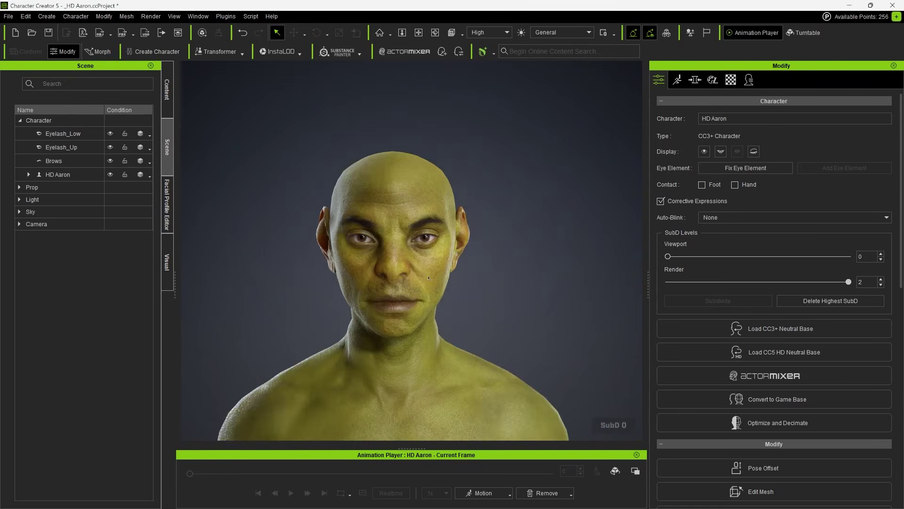
double_click(854, 257)
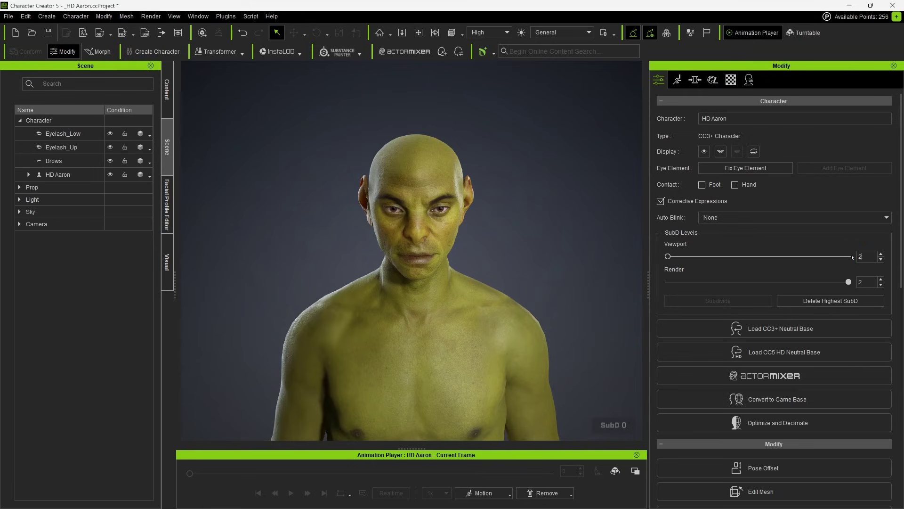
type("2")
key("Return")
middle_click_drag(494, 239, 520, 94)
middle_click_drag(524, 252, 576, 101)
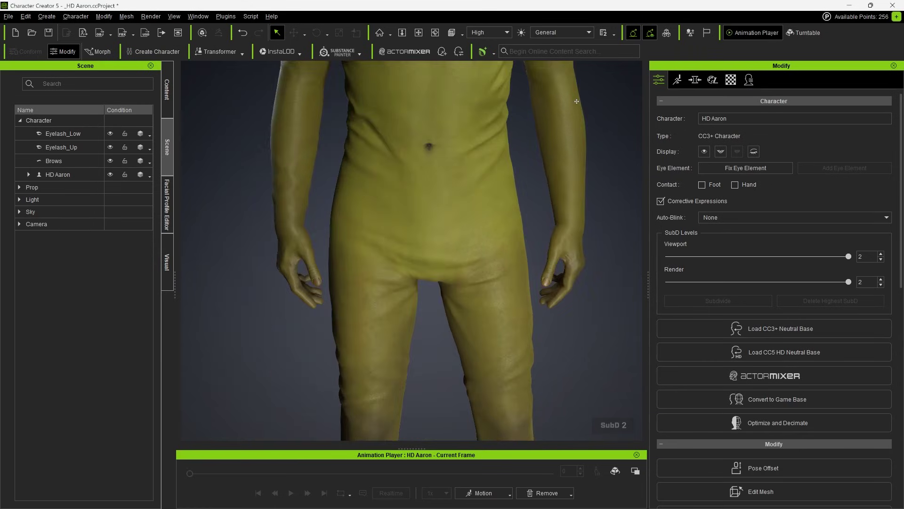
middle_click_drag(506, 302, 465, 456)
scroll(431, 245, "up", 5)
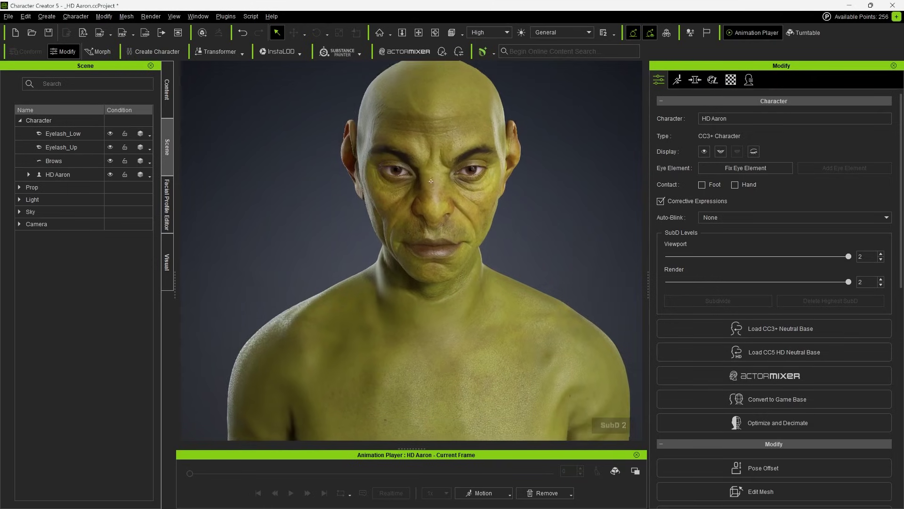
middle_click_drag(433, 302, 431, 345)
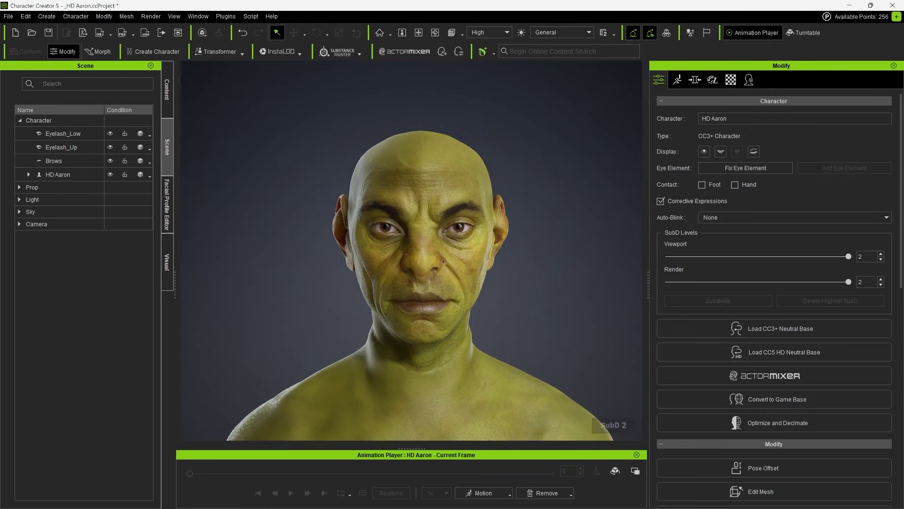